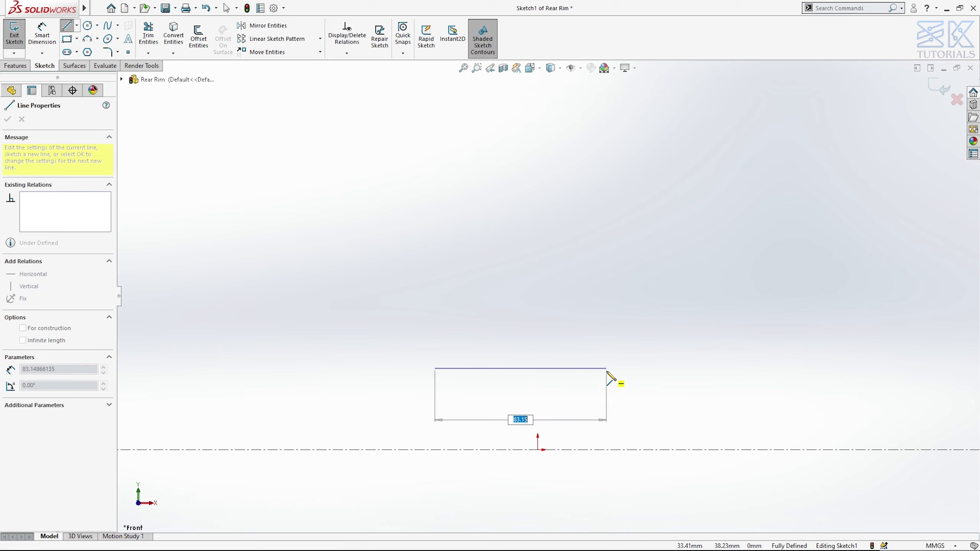
- Sketch the profile's bottom line about 83 mm long, and continue the right side upward with a small step and two parallel 45° slants joined by verticals
left_click(606, 368)
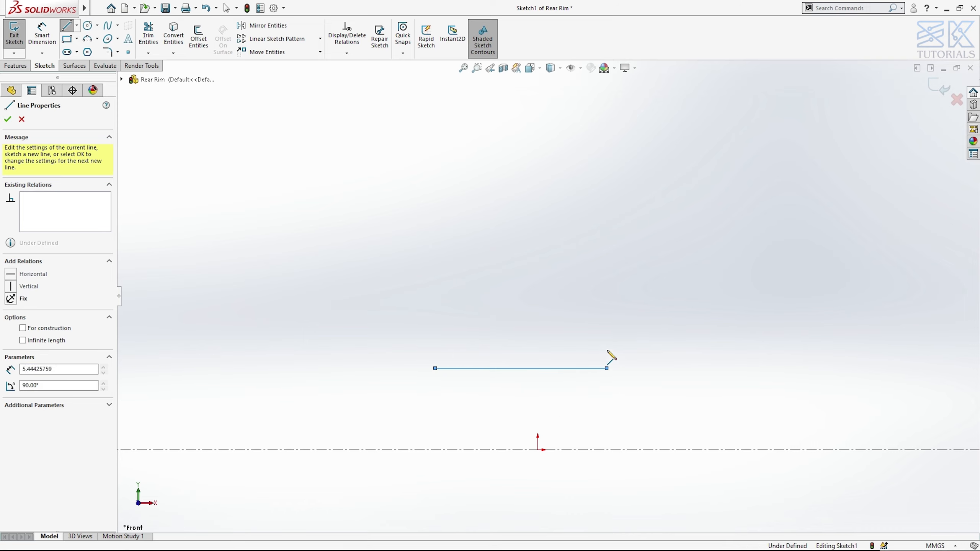
left_click(634, 348)
left_click(634, 294)
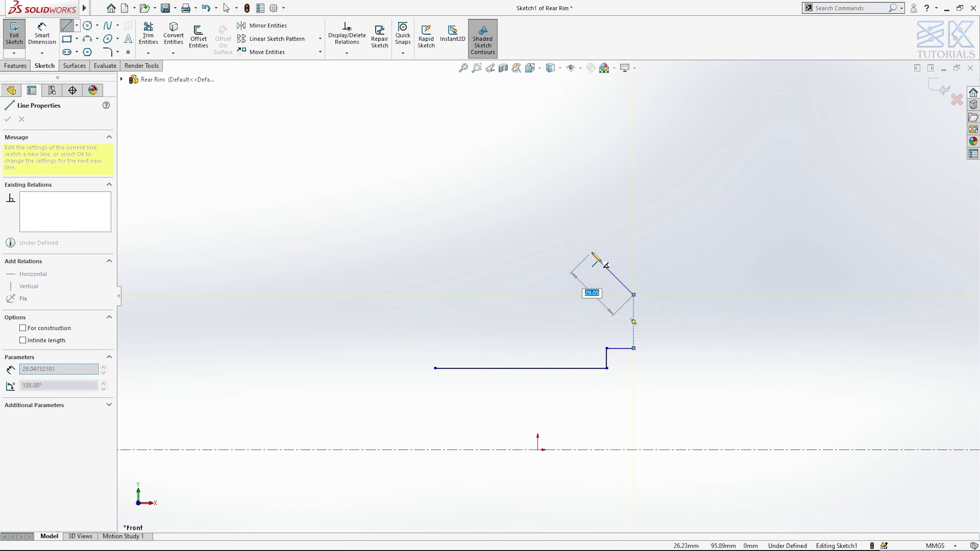
left_click(591, 252)
left_click(591, 226)
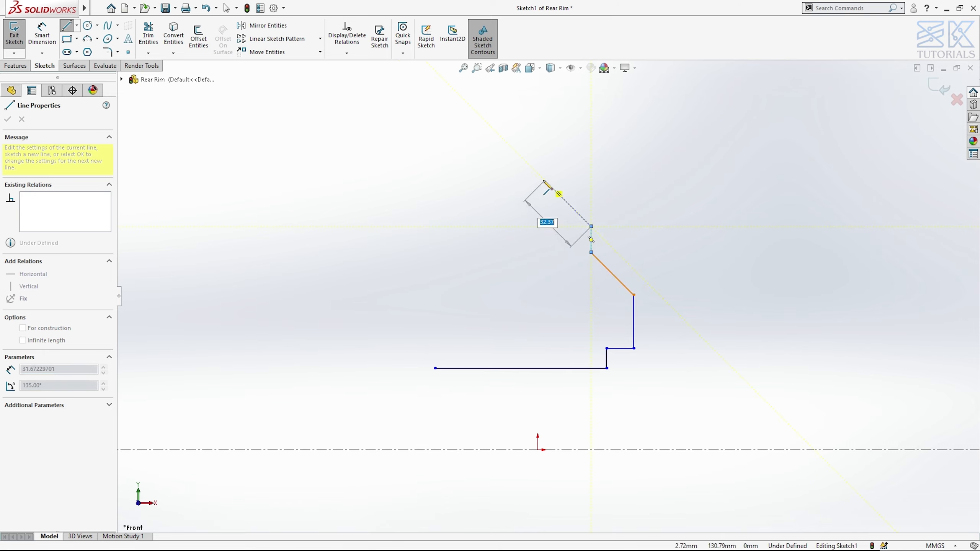
double_click(543, 179)
left_click(544, 180)
left_click(543, 149)
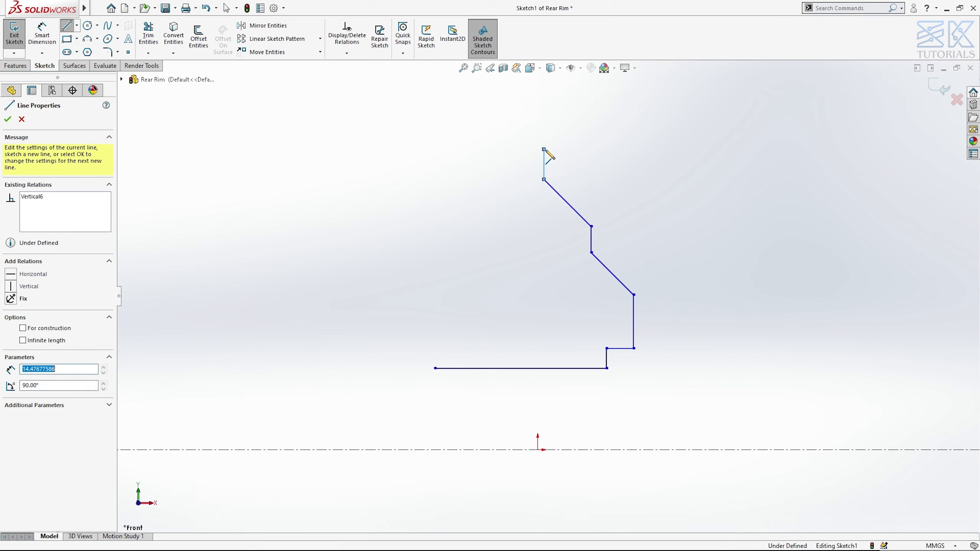
- Continue the outline into the upper-right overhang with a horizontal underside, short riser, two rising slants, a small ledge and an upright flange
left_click(607, 149)
left_click(606, 141)
left_click(639, 131)
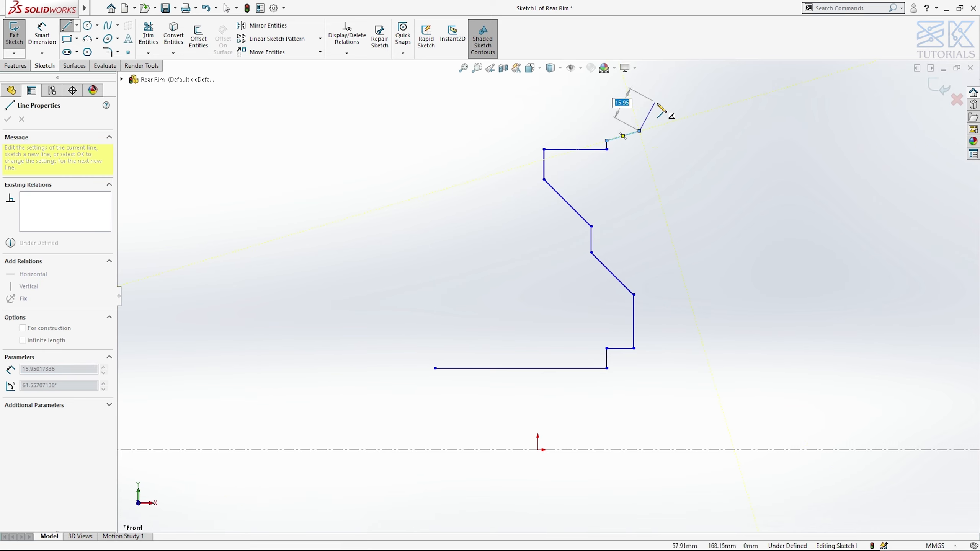
left_click(654, 103)
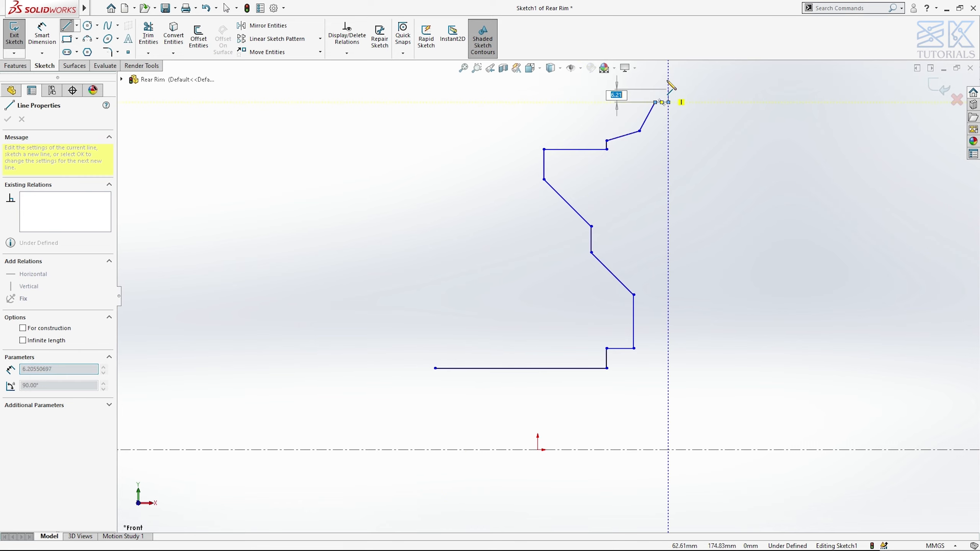
left_click(669, 80)
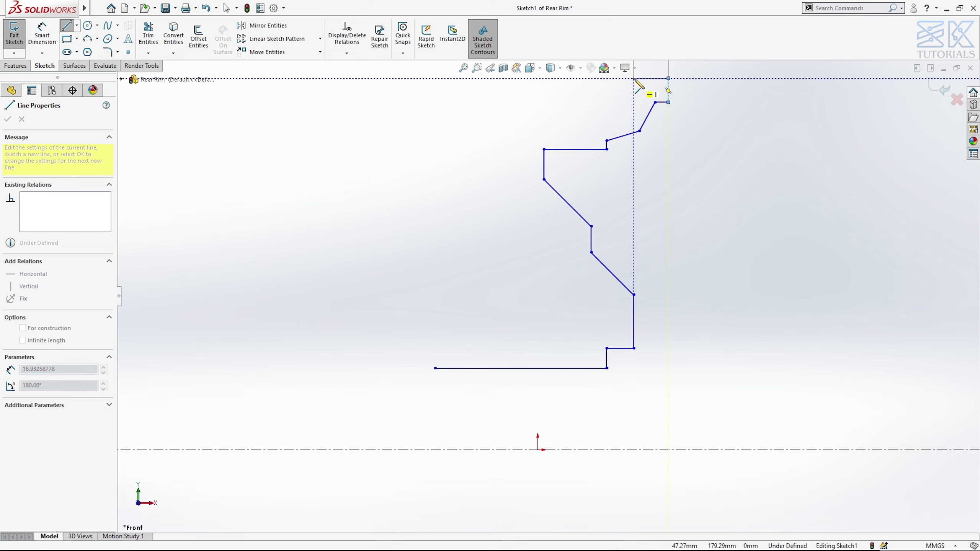
left_click(634, 78)
left_click(634, 96)
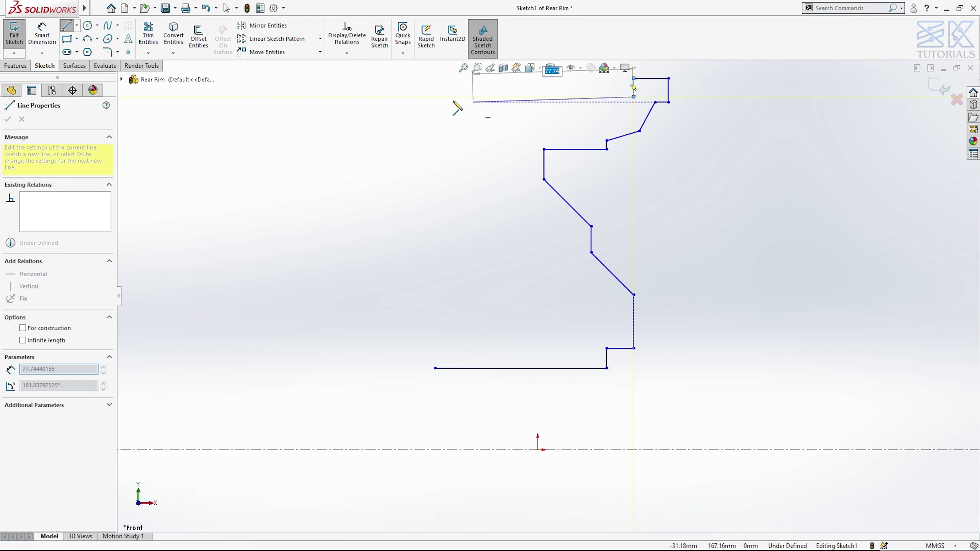
- Sketch the recessed top edge across to above the bottom line's left end, and outline the upper-left flange with its horizontal underside
left_click(436, 96)
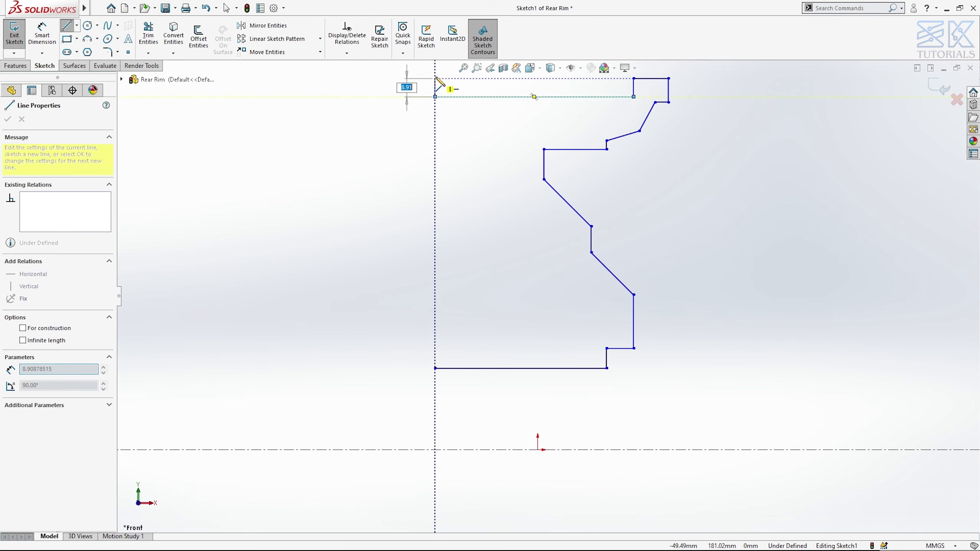
left_click(436, 79)
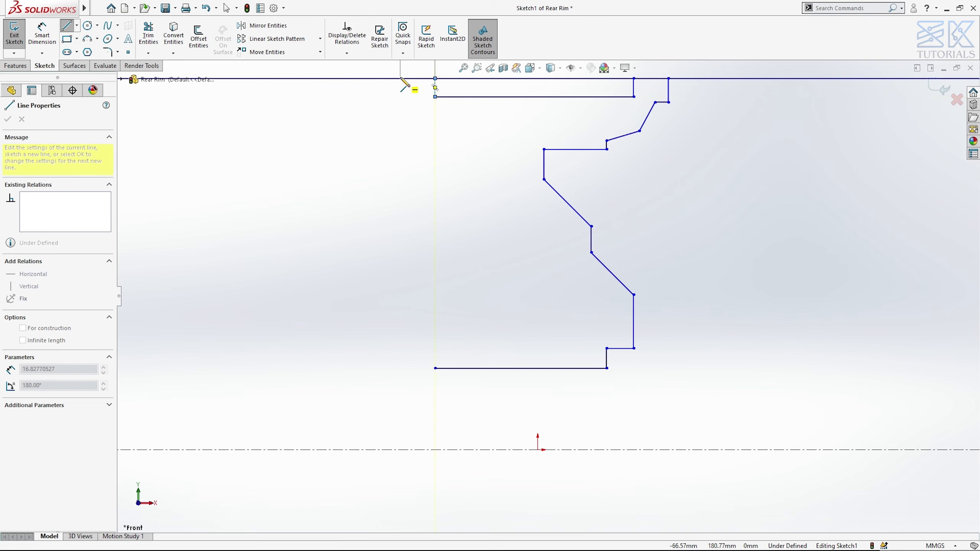
left_click(400, 79)
left_click(401, 136)
left_click(468, 136)
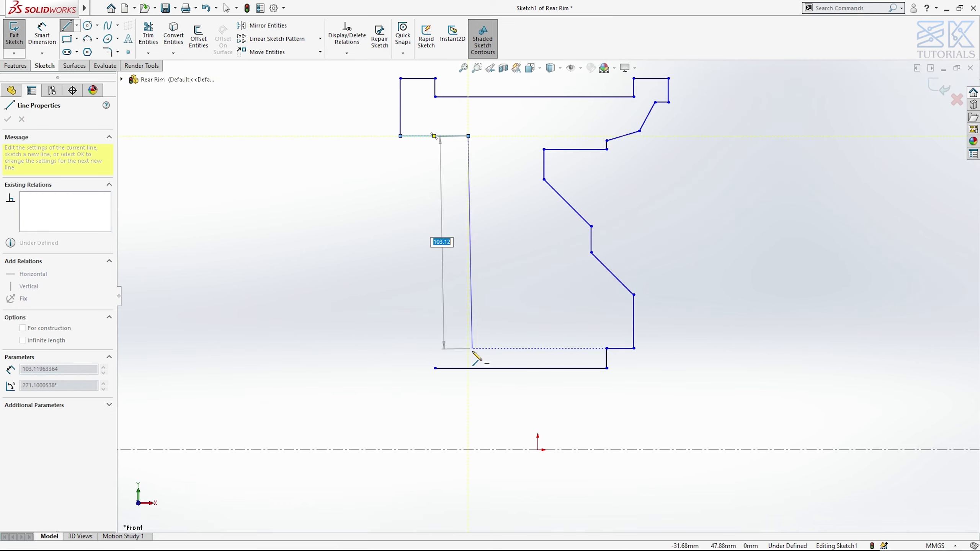
- Close the profile with the long left vertical and a small lower-left foot ending at the bottom line's start point
left_click(468, 351)
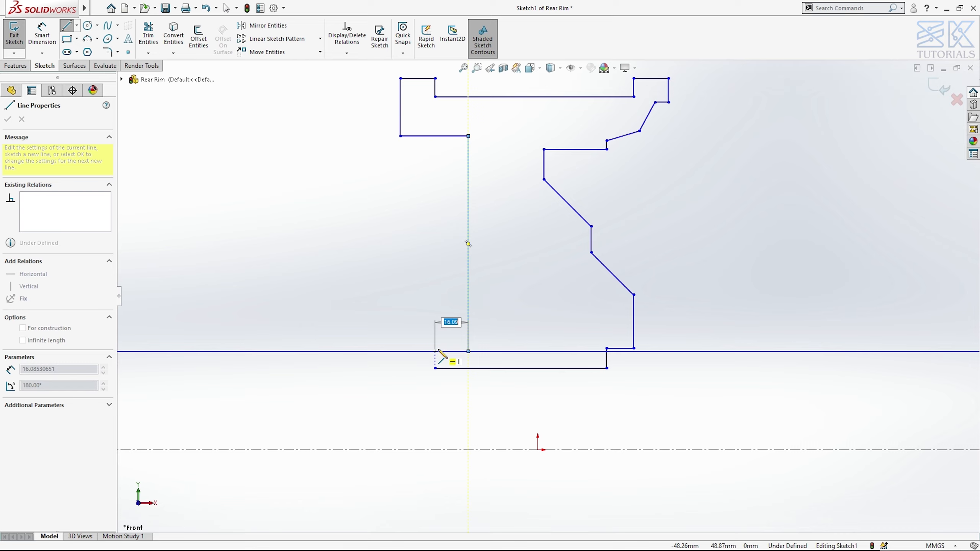
left_click(435, 352)
left_click(435, 368)
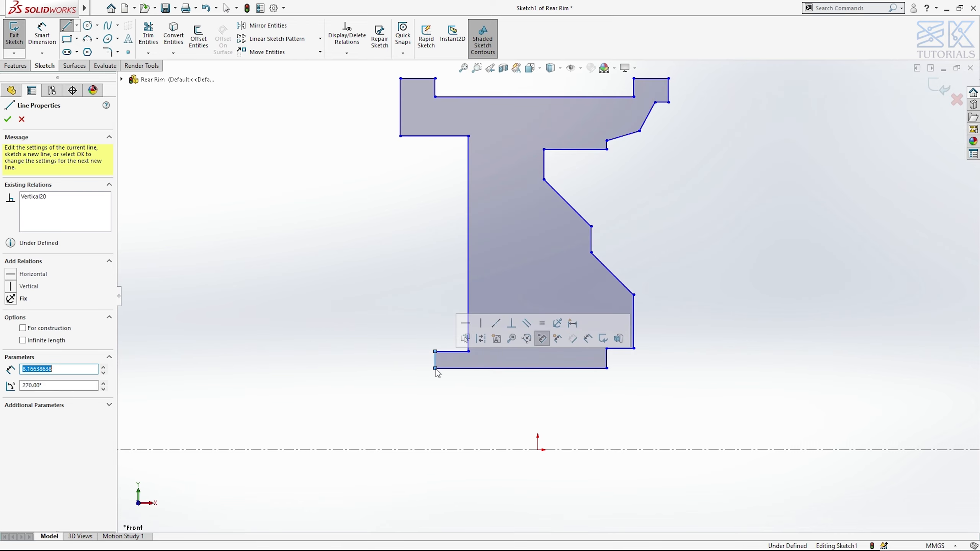
key("Escape")
key("Escape")
key("f")
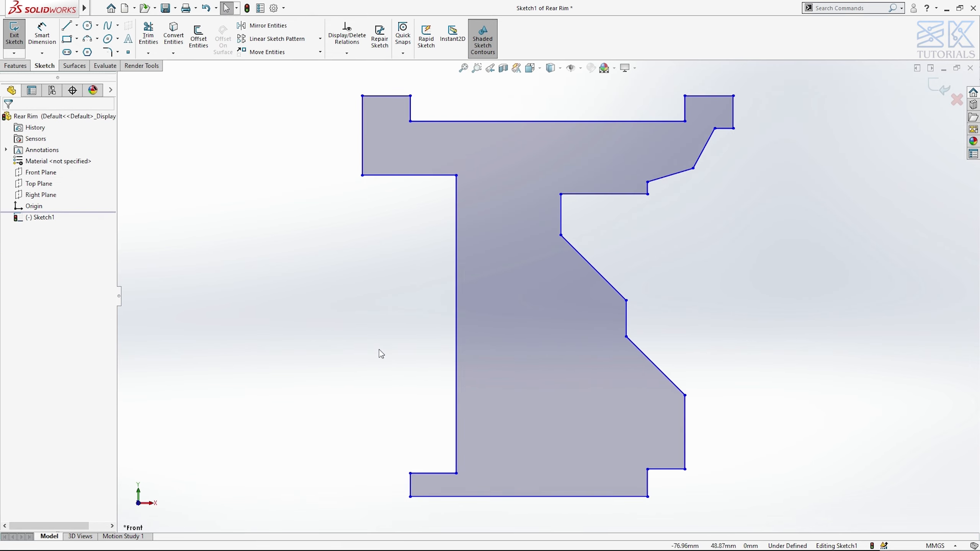
- Dimension the upper-left flange's top edge about the horizontal centerline as a 38 mm diameter
right_click_drag(340, 448, 343, 352)
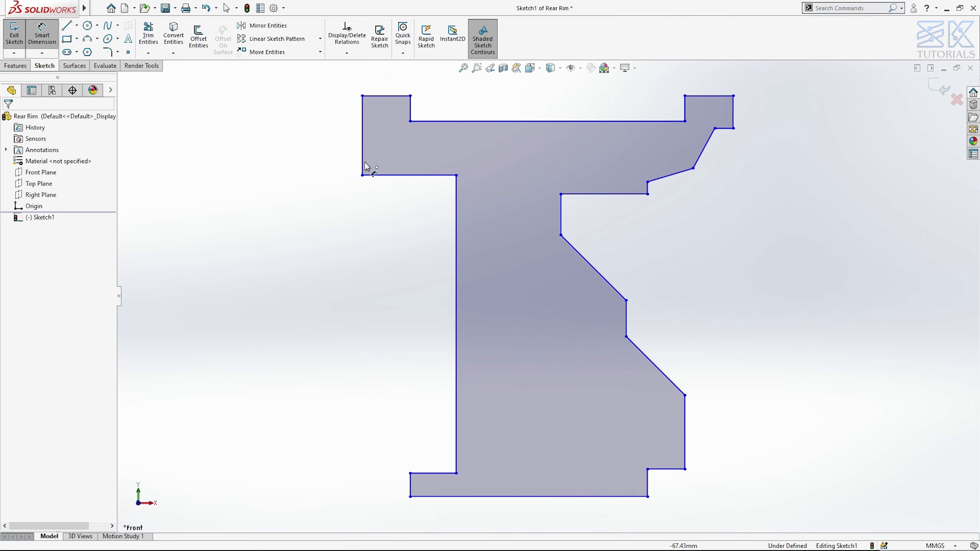
left_click(383, 122)
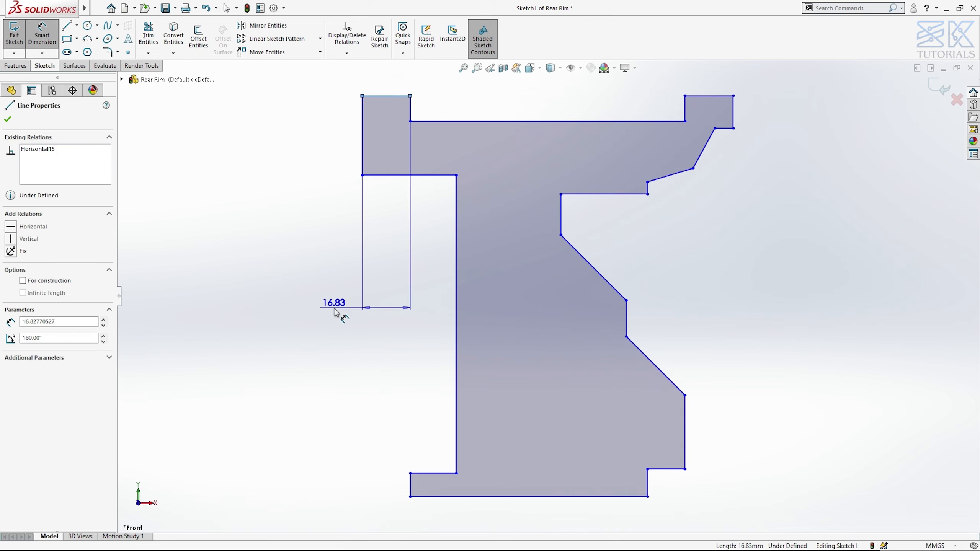
key("z")
left_click(386, 514)
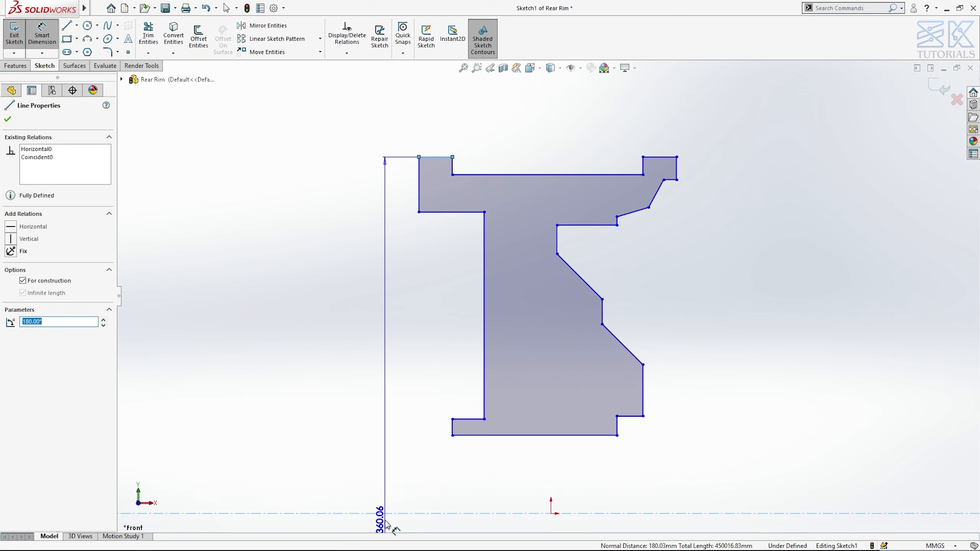
left_click(387, 524)
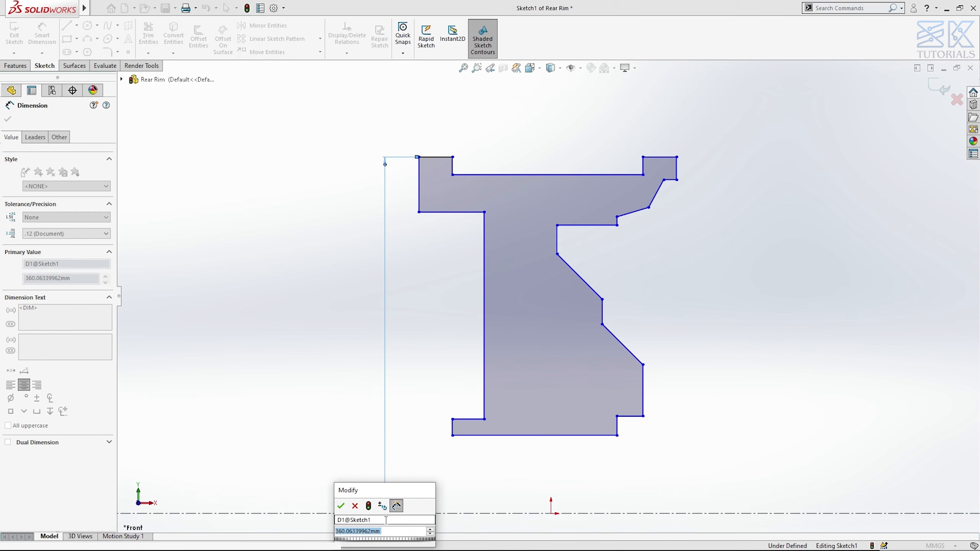
type("38")
key("Return")
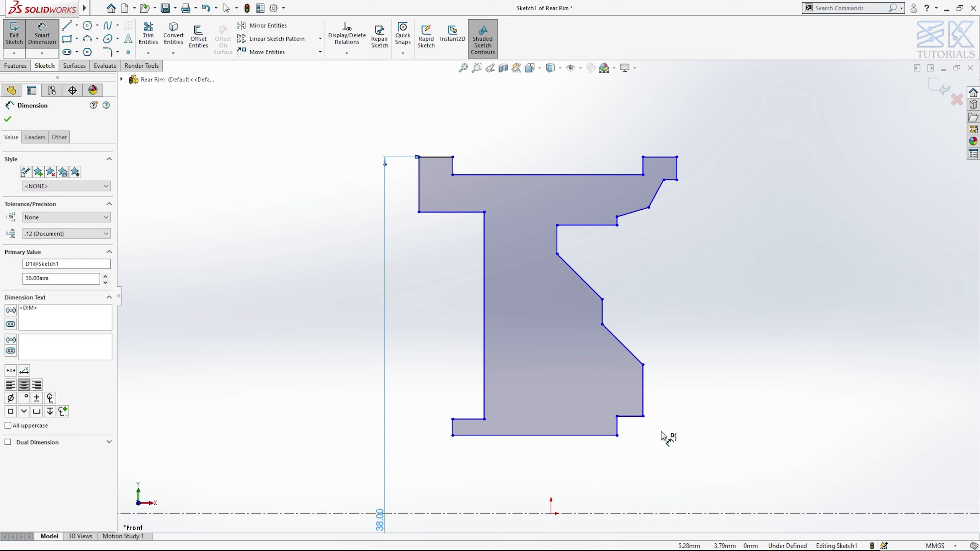
- Dimension diameters about the centerline: 9 mm for the lower-right step edge and 6 mm for the profile's bottom edge
left_click(634, 417)
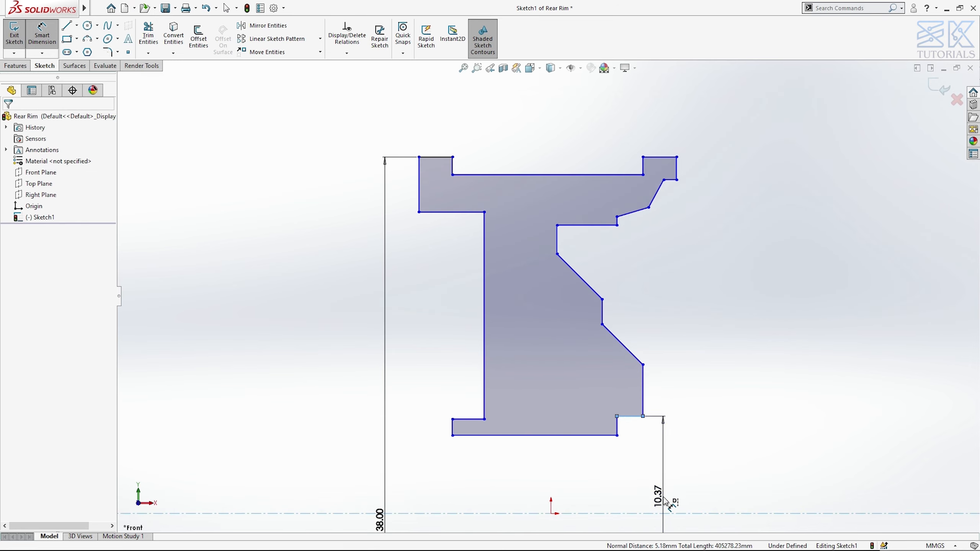
left_click(666, 501)
type("9")
key("Return")
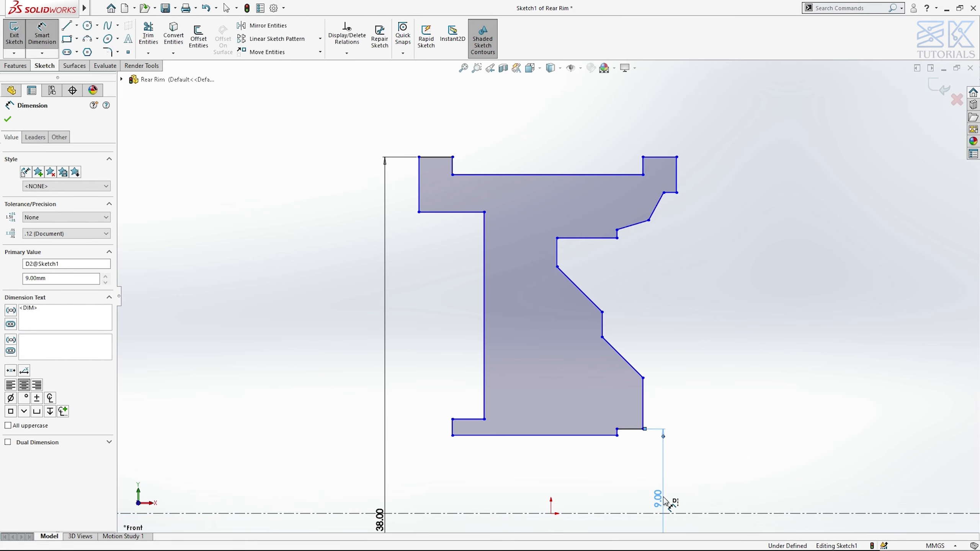
left_click(503, 436)
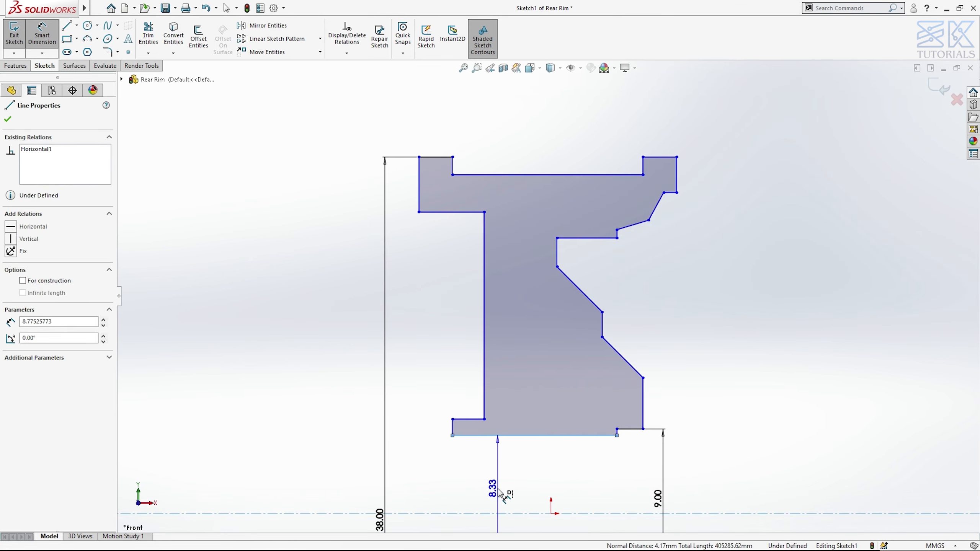
left_click(498, 494)
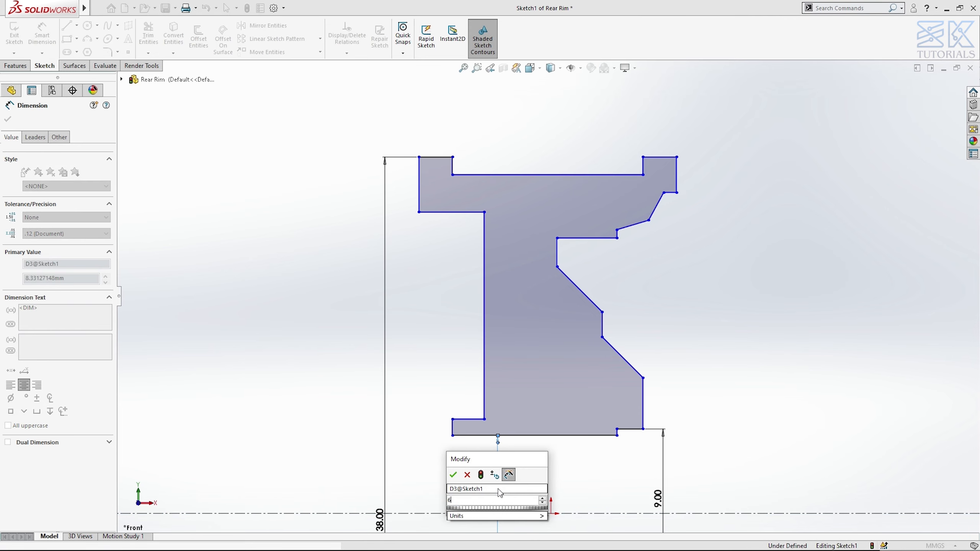
key("Return")
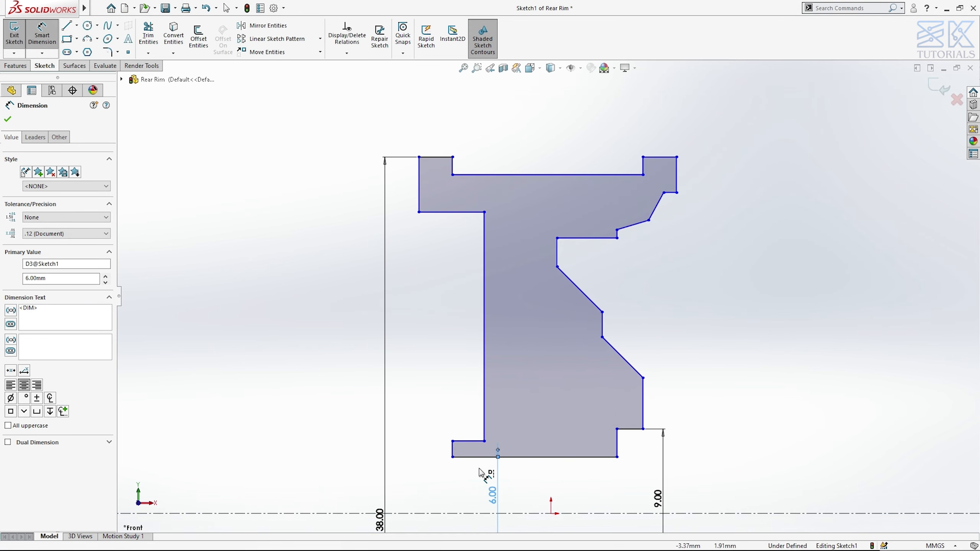
- Dimension the upper-left flange's top edge to a width of 1 mm
left_click(446, 150)
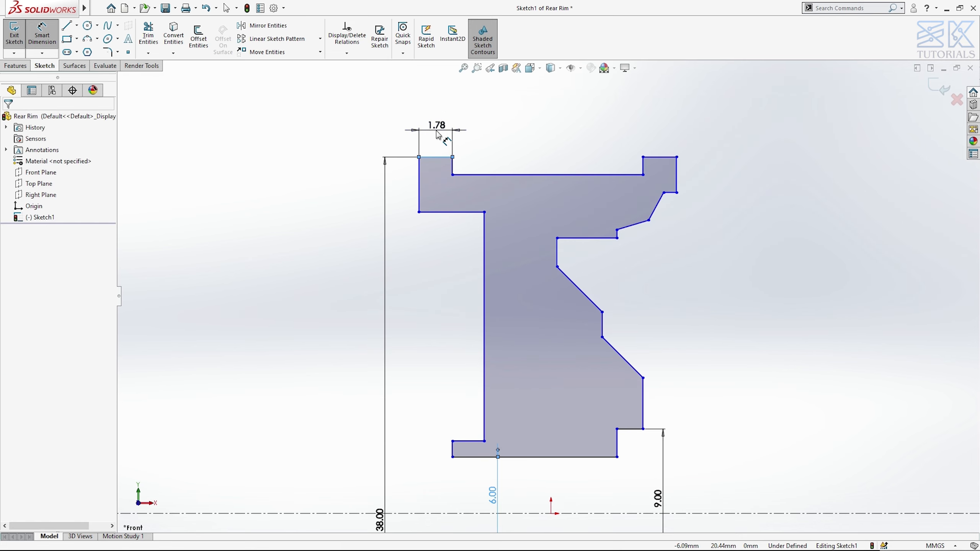
left_click(438, 134)
type("1")
key("Return")
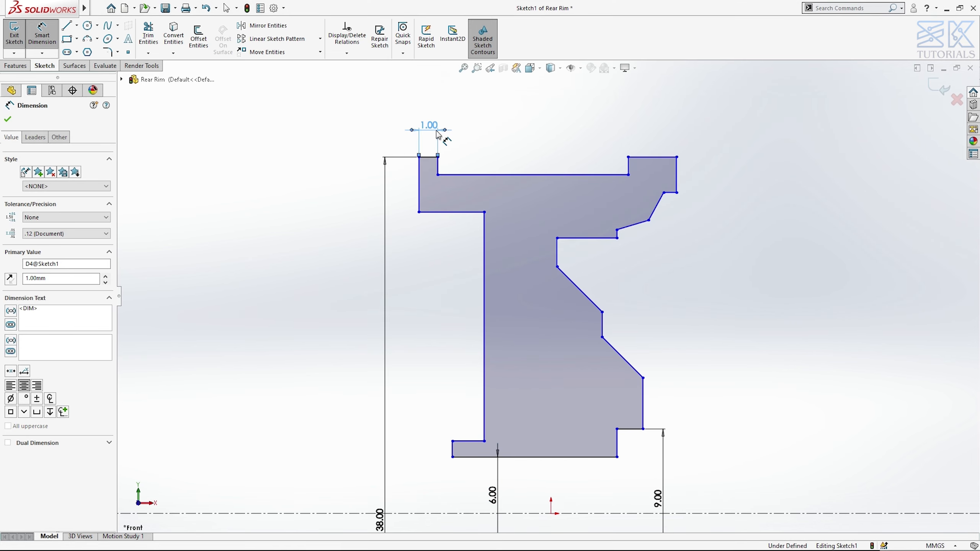
key("Escape")
- Make both flanges' top edges, their inner vertical edges and the lower-left foot's vertical edge equal in length
left_click(434, 156)
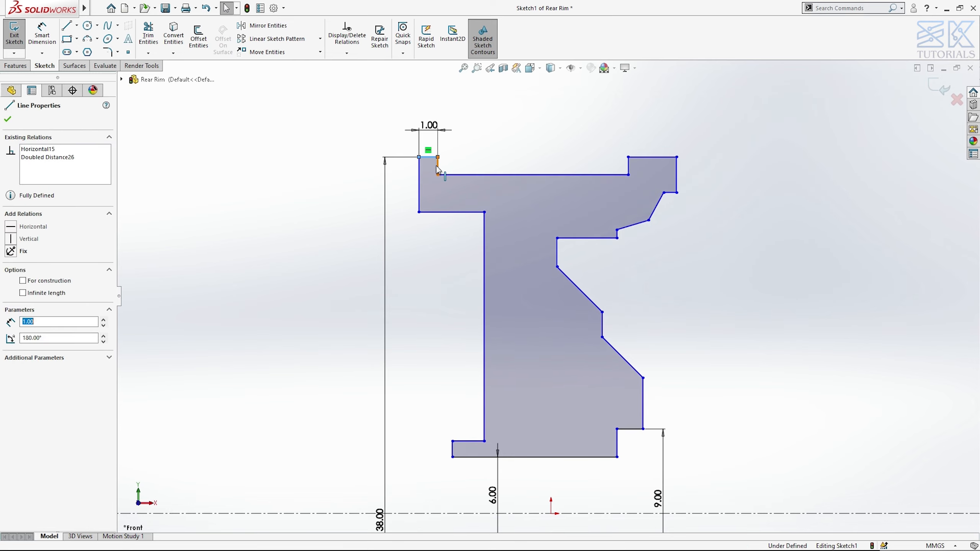
left_click(436, 166, "ctrl")
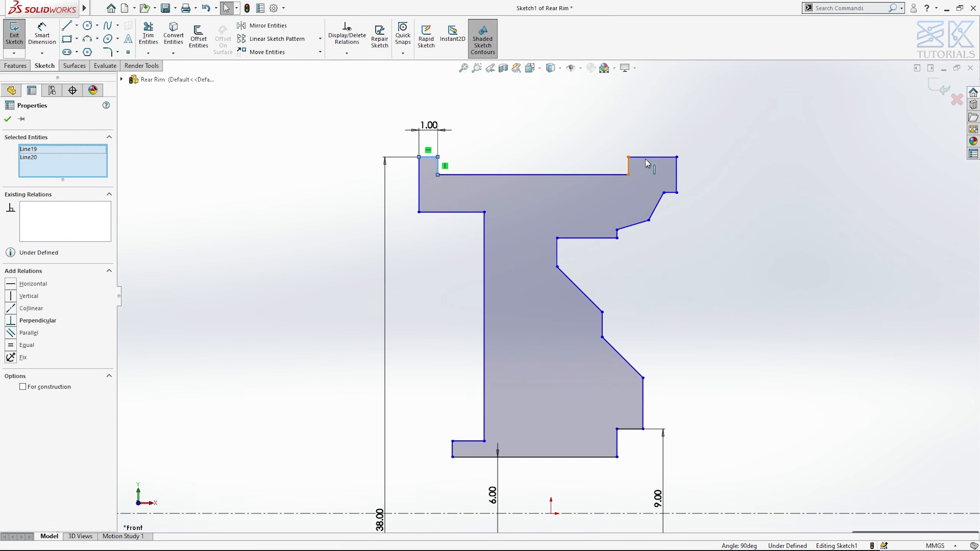
left_click(629, 166, "ctrl")
left_click(451, 446, "ctrl")
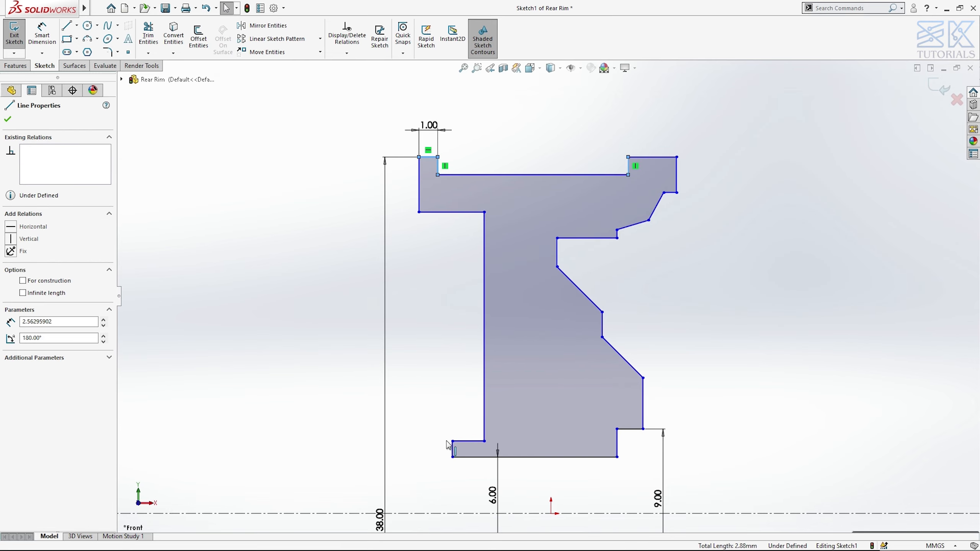
left_click(452, 450, "ctrl")
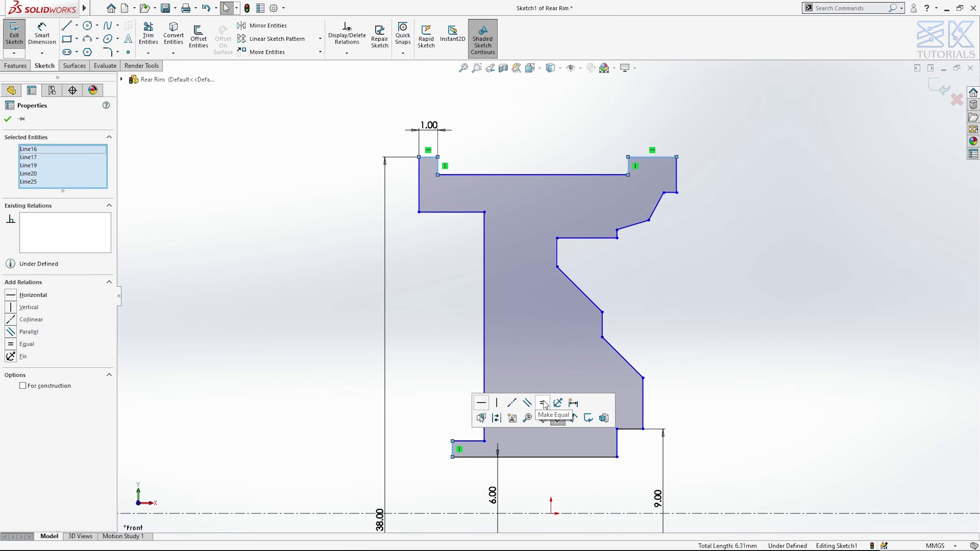
left_click(544, 403)
left_click(453, 316)
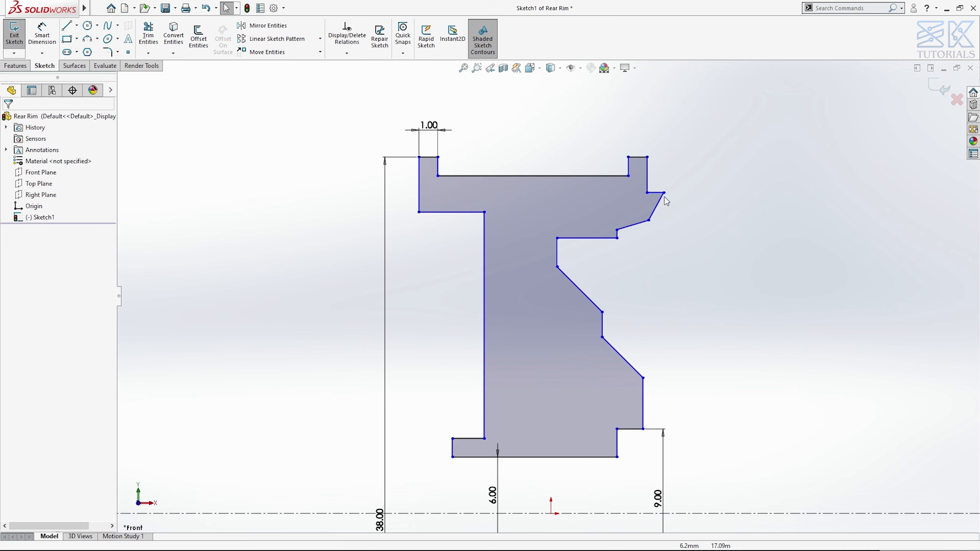
- Move the upper-right flange's lower outer corner outward and dimension the short ledge beneath the flange at 0.25 mm
left_click_drag(674, 191, 678, 190)
left_click(693, 316)
right_click_drag(692, 316, 685, 190)
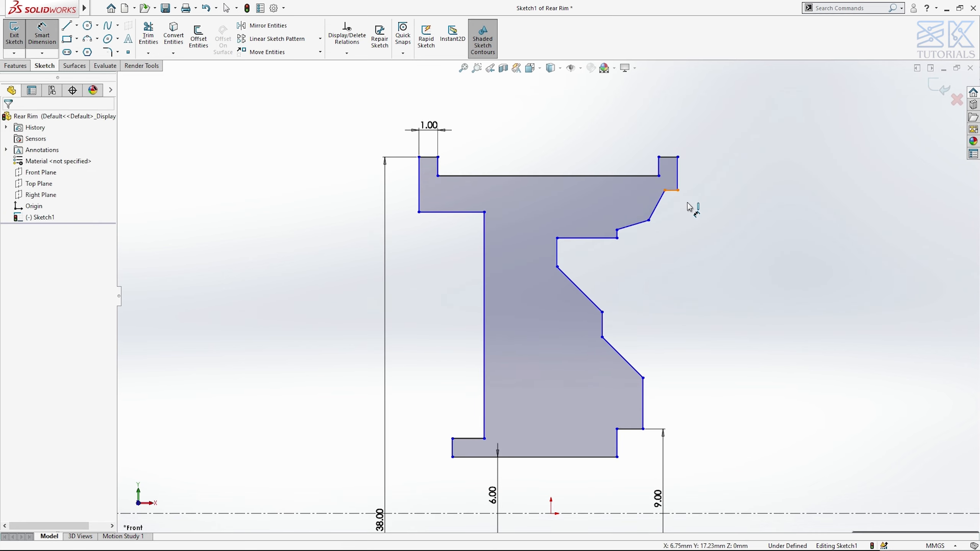
left_click(676, 191)
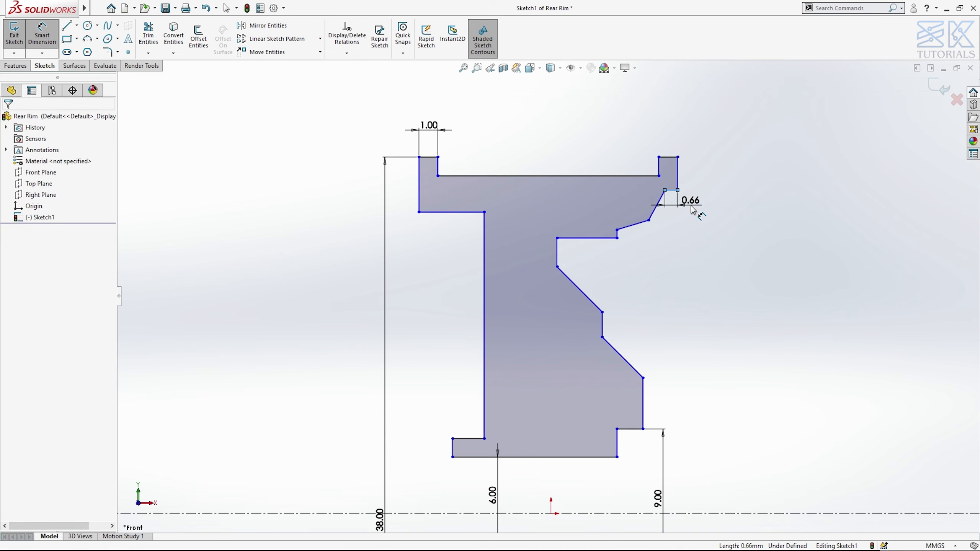
left_click(693, 209)
type("0.25")
key("Return")
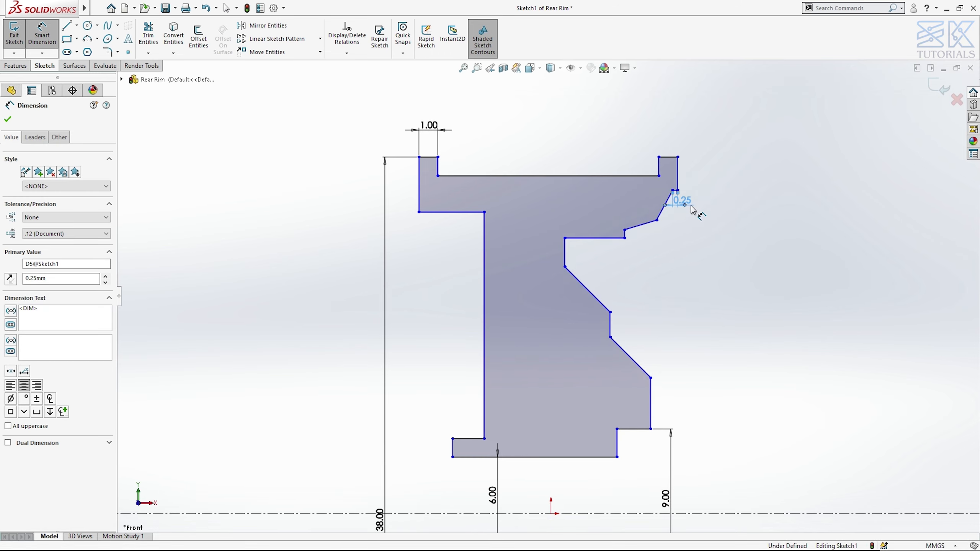
key("Escape")
scroll(679, 200, "down", 3)
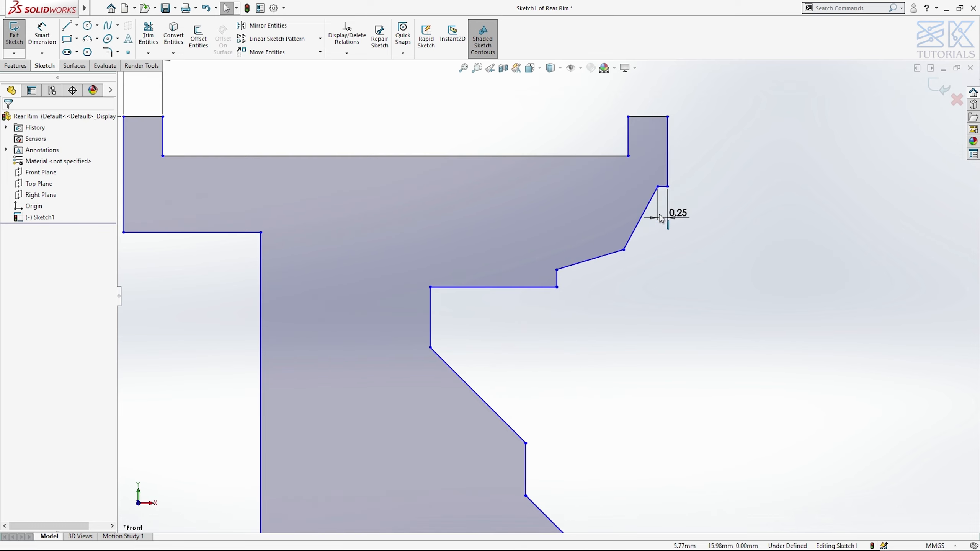
- Make the small vertical step edge on the right underside equal in length to the 0.25 mm ledge beneath the flange
scroll(660, 205, "down", 2)
left_click(636, 198)
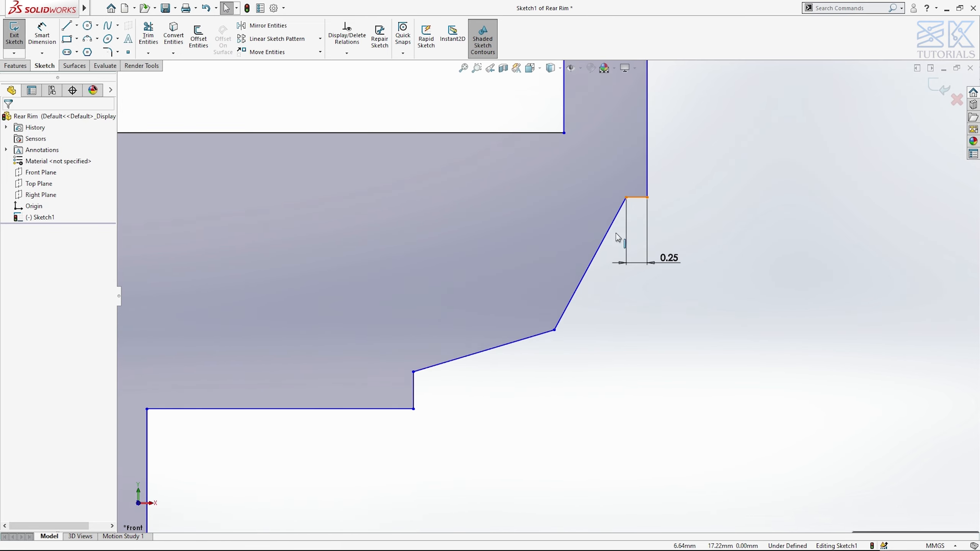
left_click(414, 403, "ctrl")
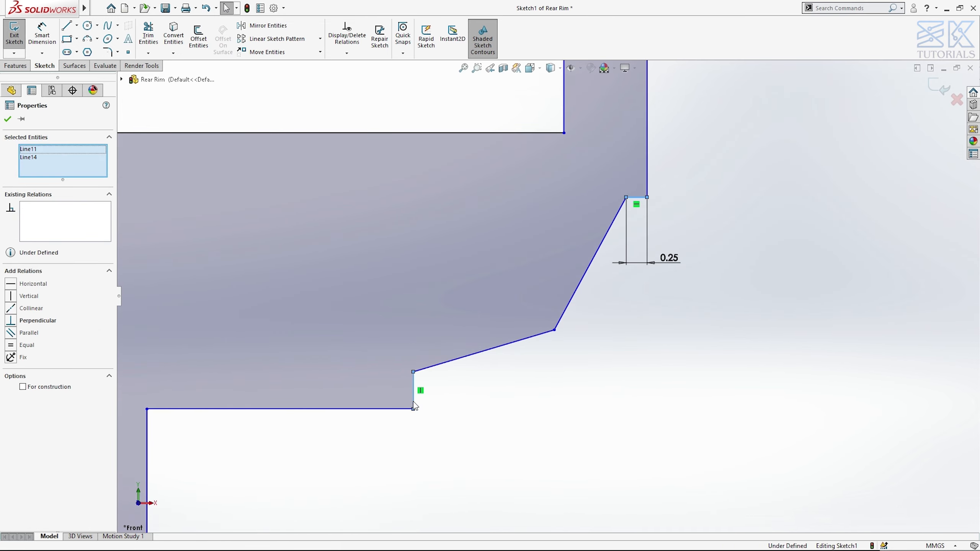
left_click(520, 358)
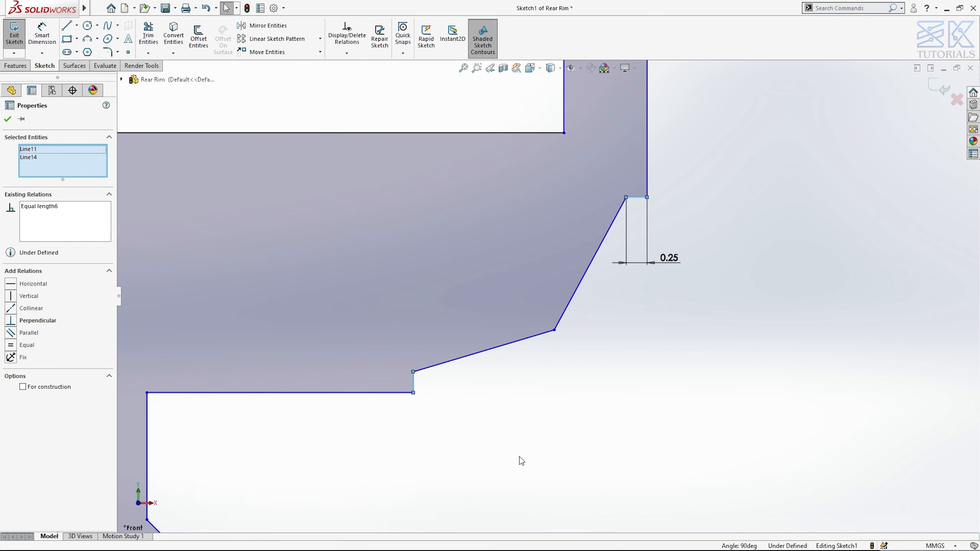
left_click(521, 459)
- Dimension the angle between the right underside's horizontal edge and the adjoining shallow sloped edge at 10°
right_click_drag(457, 459, 457, 352)
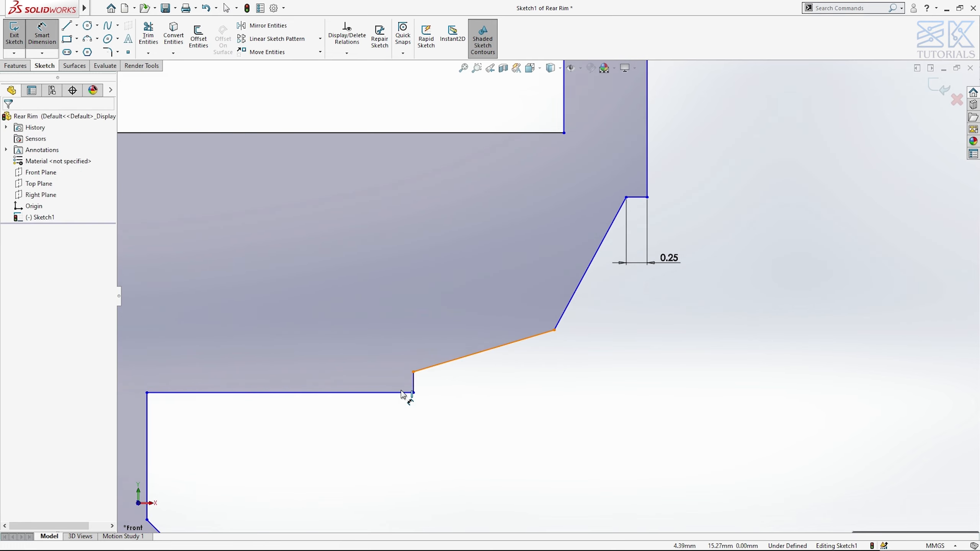
left_click(401, 393)
left_click(444, 363)
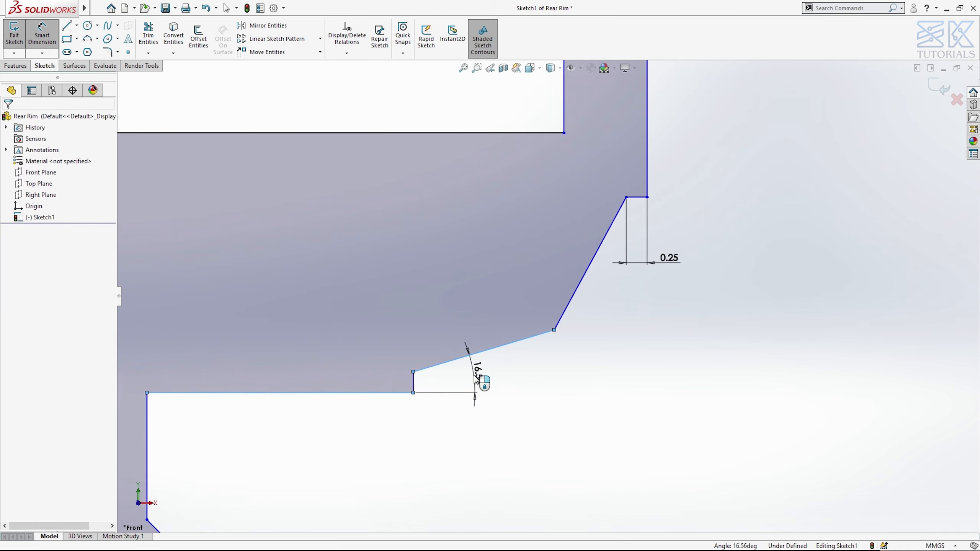
left_click(477, 379)
key("Return")
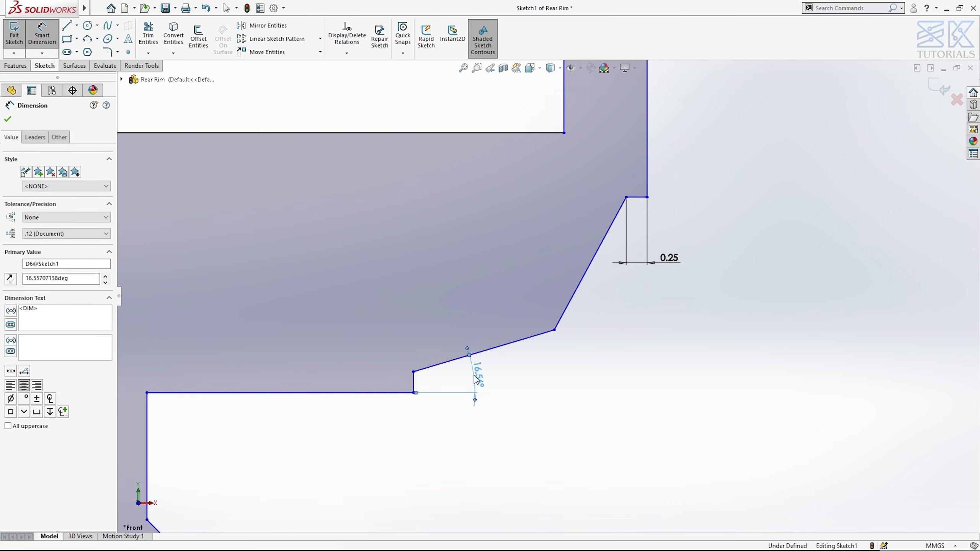
- Dimension the angle between the right flange's outer vertical edge and the steep sloped edge below it at 10°
left_click(647, 179)
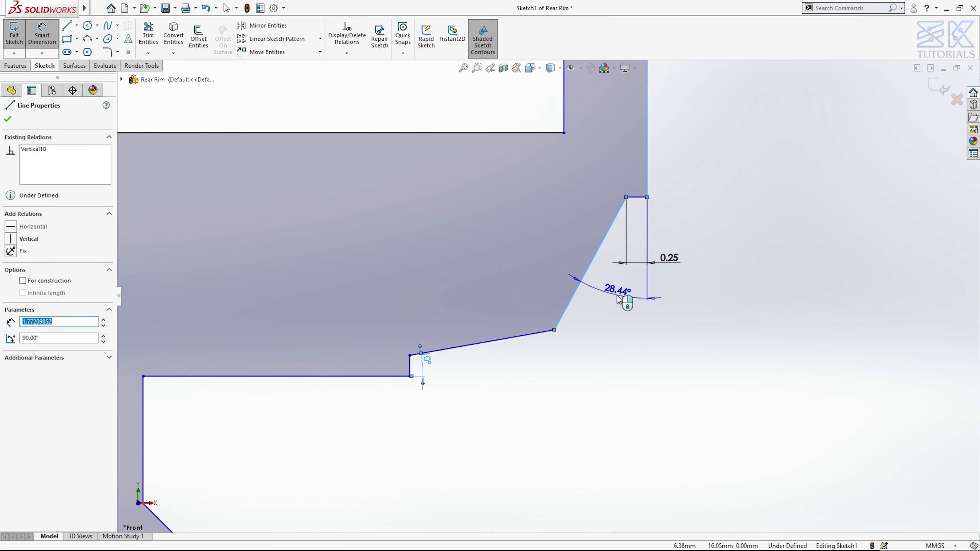
left_click(619, 300)
type("10")
key("Return")
- Dimension the right flange's outer vertical edge at 1.5 mm and the height from its top to the horizontal underside edge at 4 mm
scroll(620, 301, "up", 5)
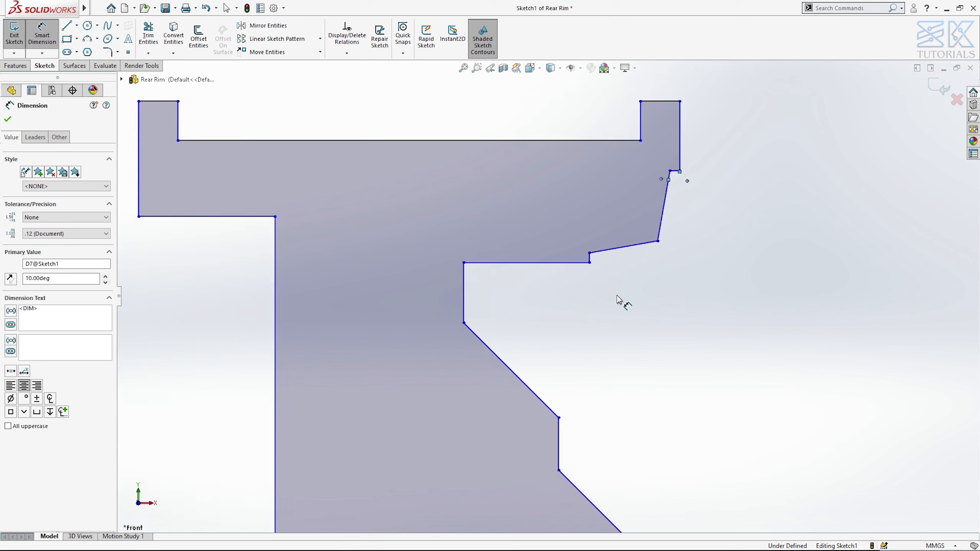
left_click(701, 145)
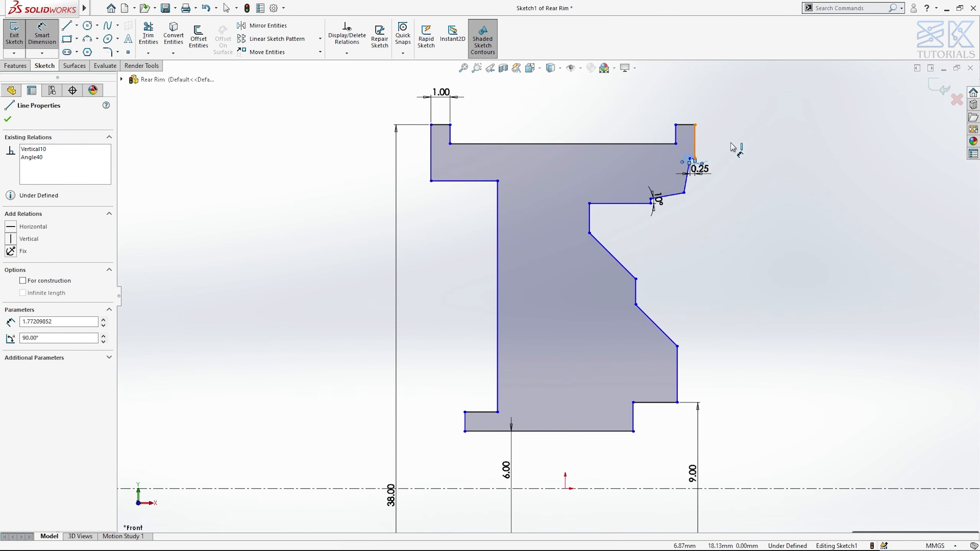
left_click(730, 145)
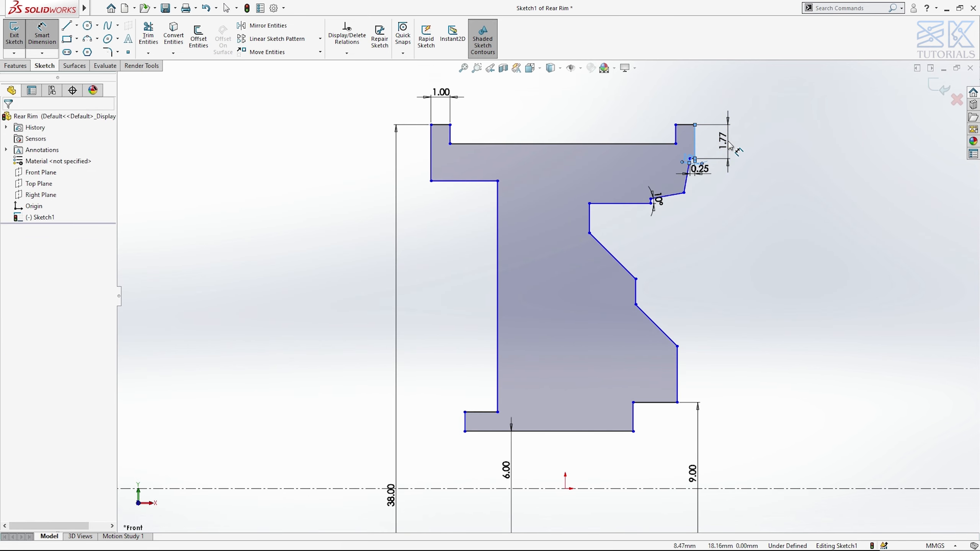
type("1.5")
key("Return")
left_click(754, 163)
type("4")
key("Return")
- Dimension the vertical edge below the right underside, above the upper slope, at 2 mm
left_click(553, 220)
type("2")
key("Return")
- Make the 2 mm vertical edge, the lower-right step's vertical and horizontal edges, and the upper-left flange's bottom edge equal in length
left_click(474, 181, "ctrl")
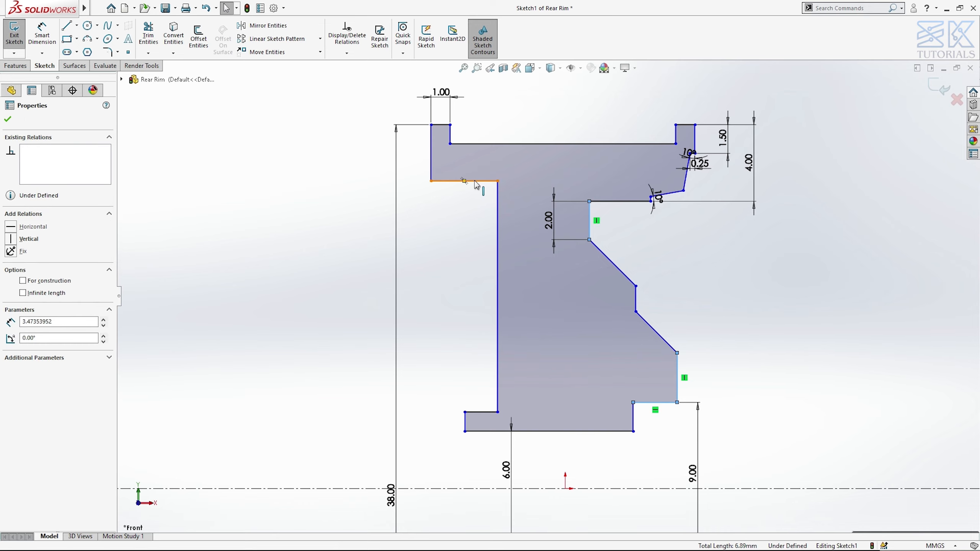
left_click(565, 135)
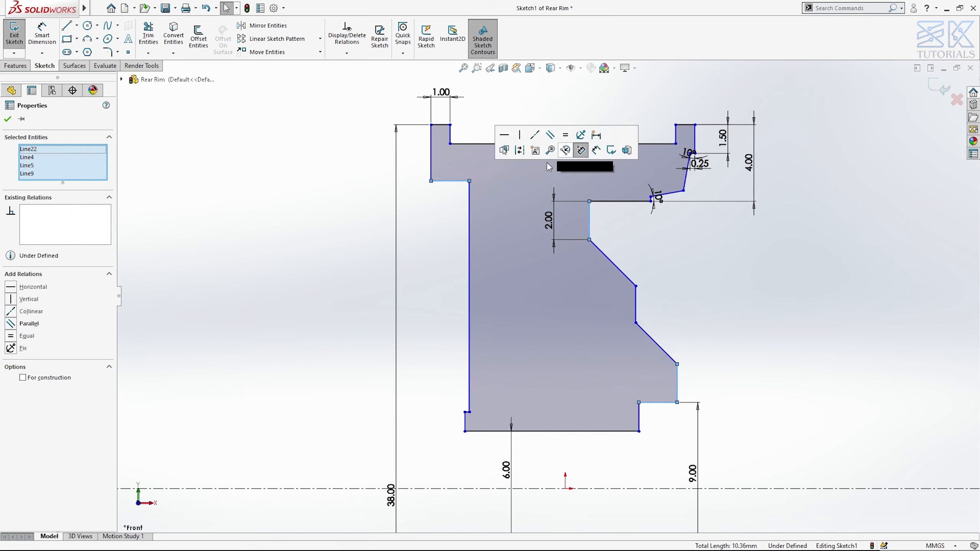
left_click(439, 261)
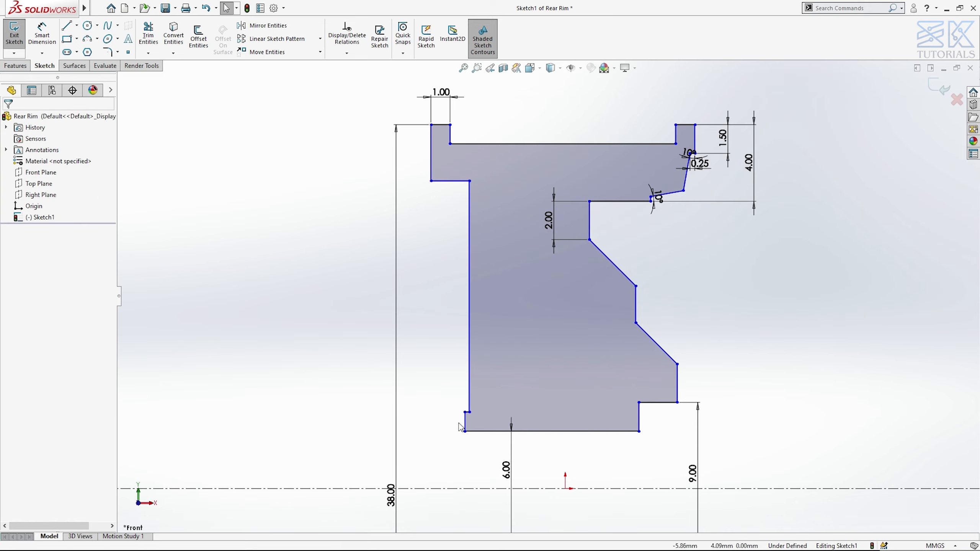
- Dimension the lower-left foot's top edge to a length of 5 mm
right_click_drag(461, 444, 478, 406)
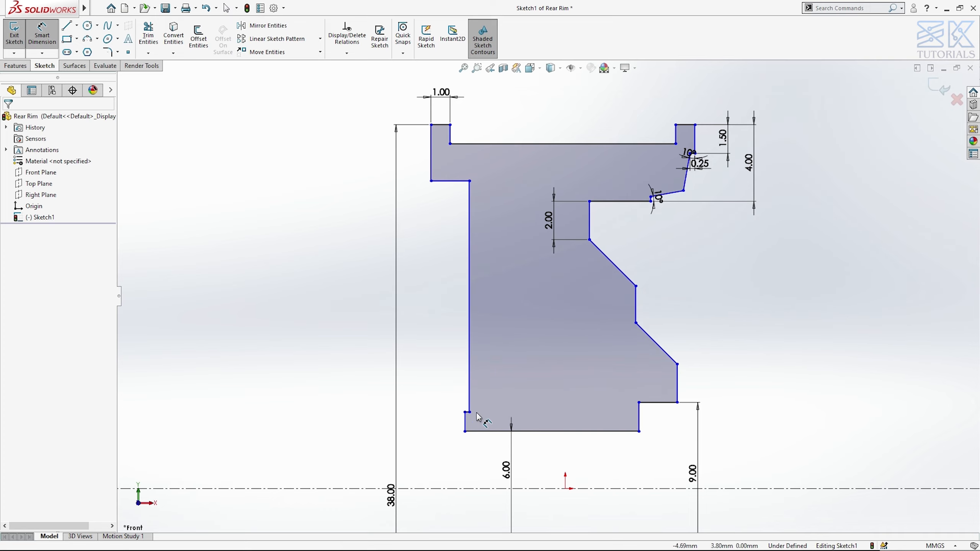
key("g")
left_click(461, 412)
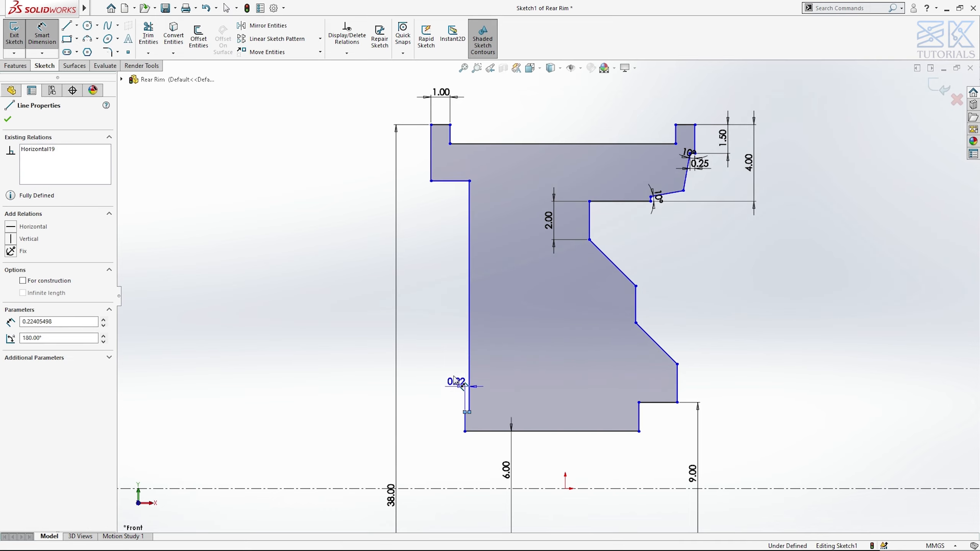
left_click(449, 371)
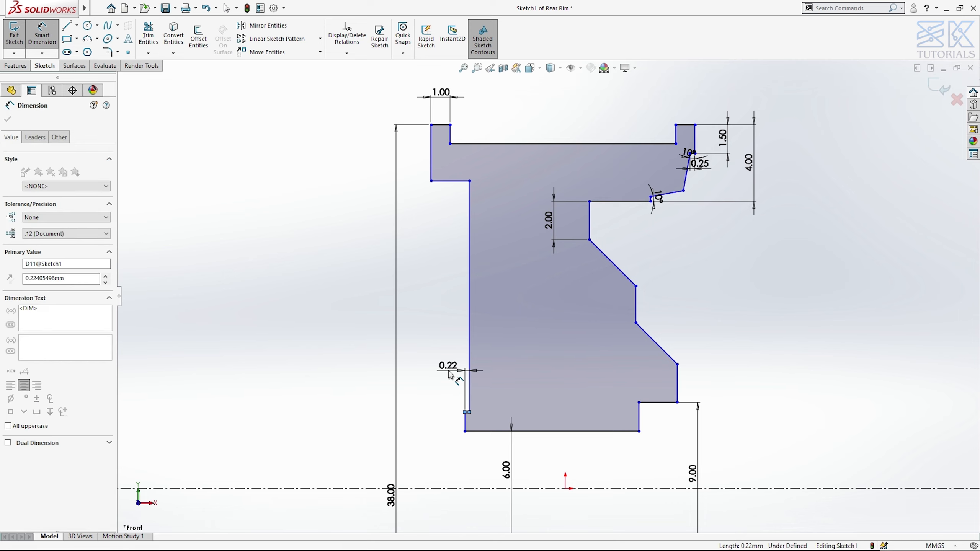
key("Return")
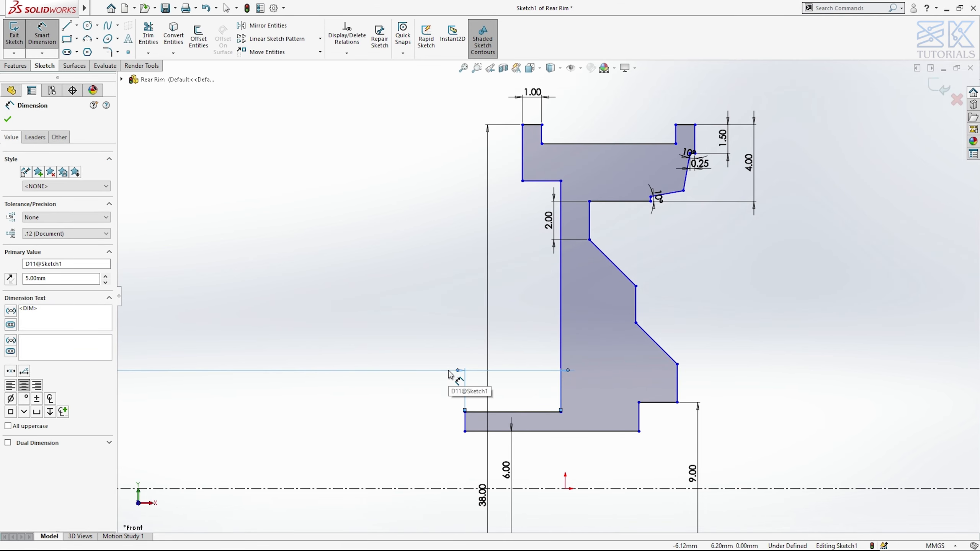
- Dimension the horizontal distance from the 2 mm vertical edge to the right flange's outer edge at 7 mm
left_click(694, 149)
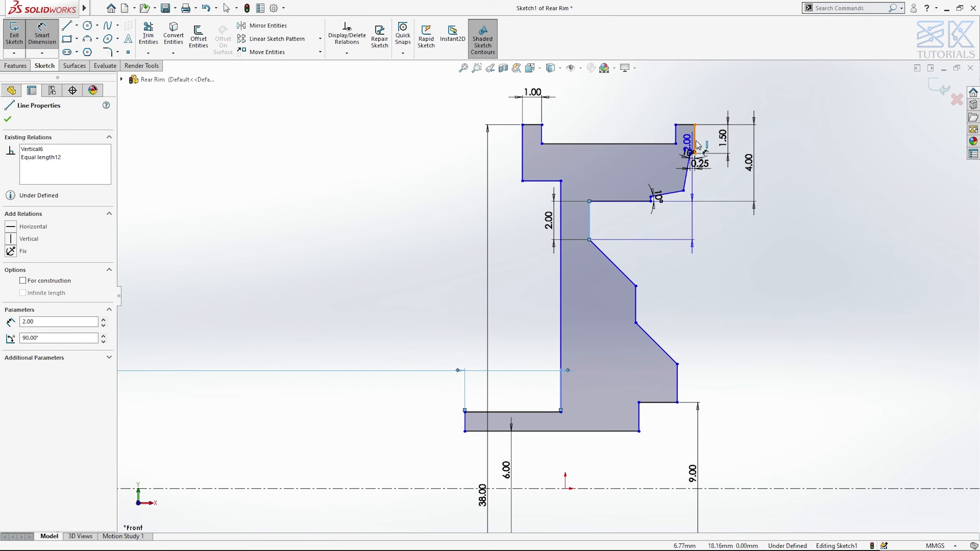
key("Escape")
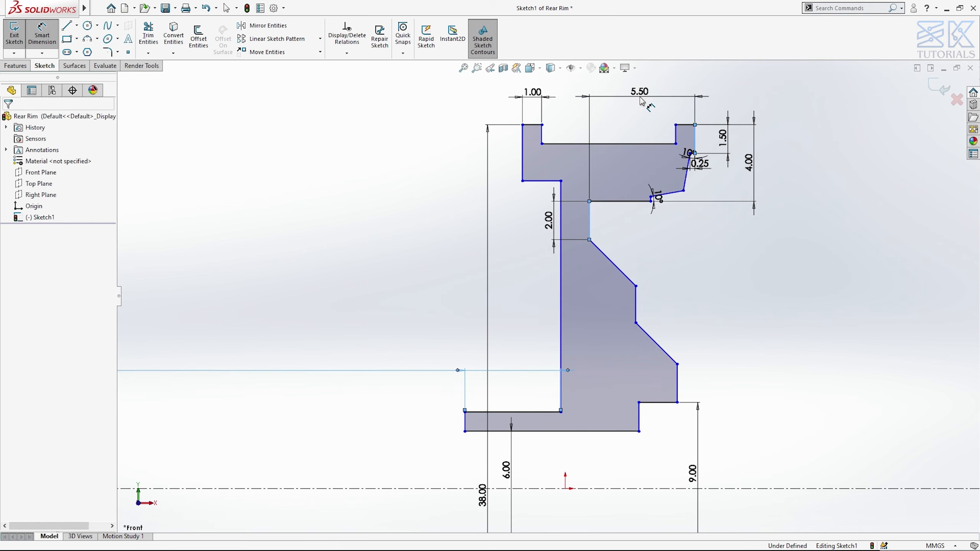
double_click(641, 101)
type("7")
key("Return")
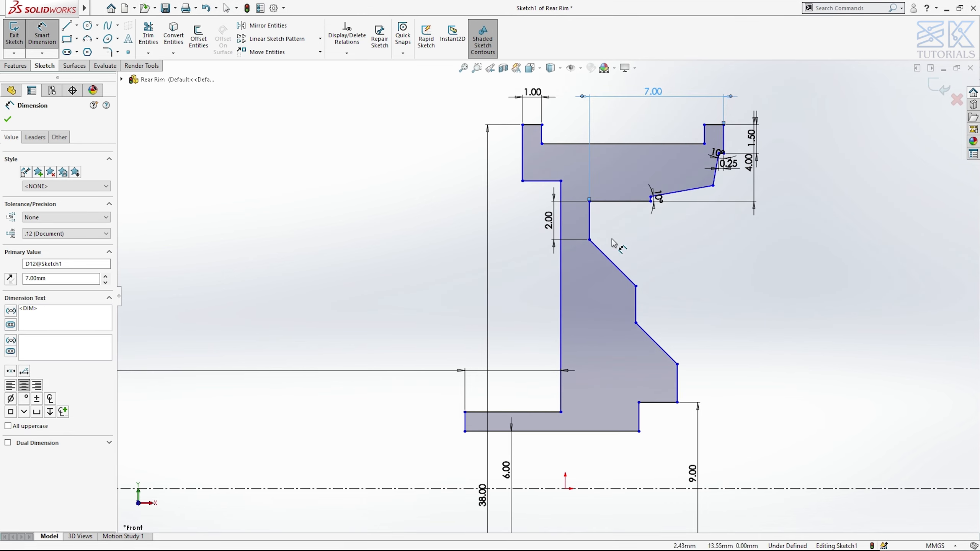
- Dimension the horizontal widths of the right side's two slopes: 1.5 mm for the upper and 2 mm for the lower
left_click(611, 285)
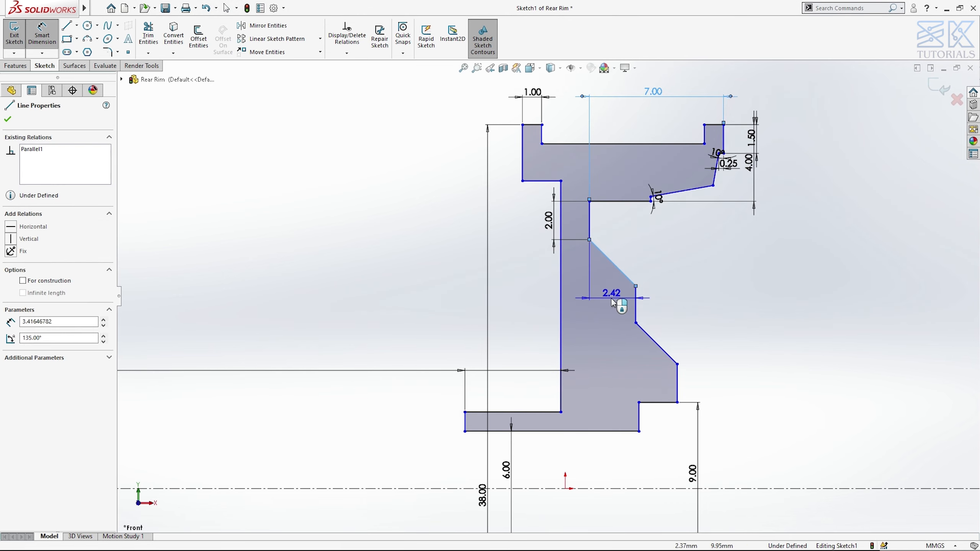
left_click(612, 300)
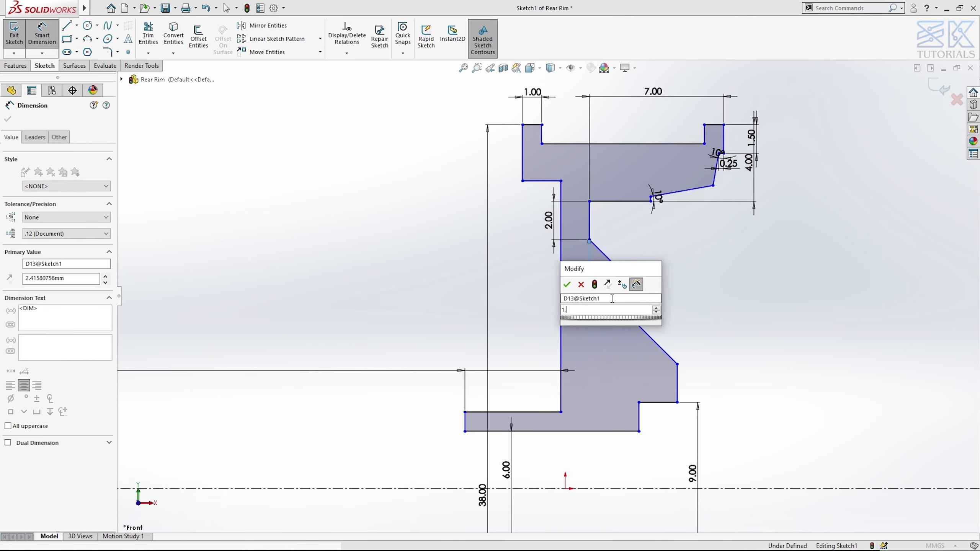
key("Return")
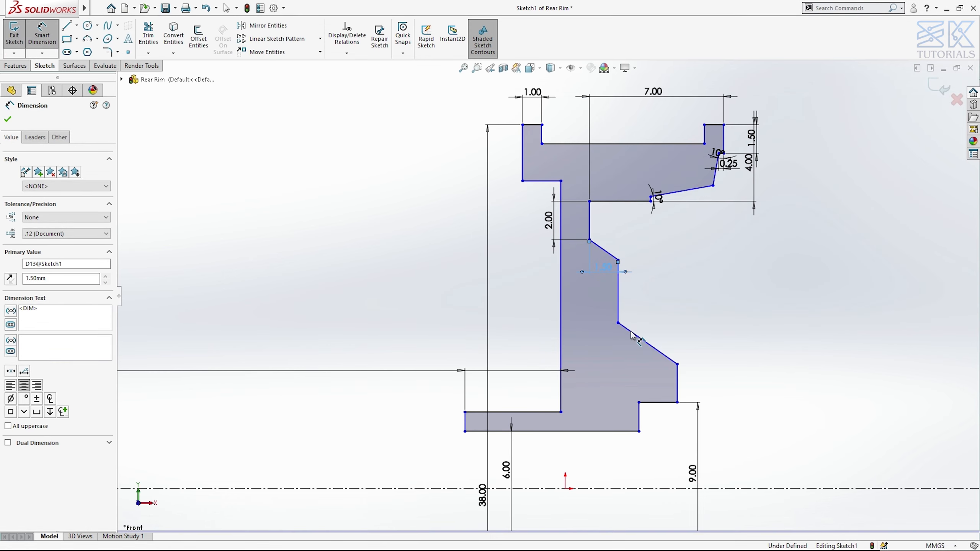
left_click(643, 371)
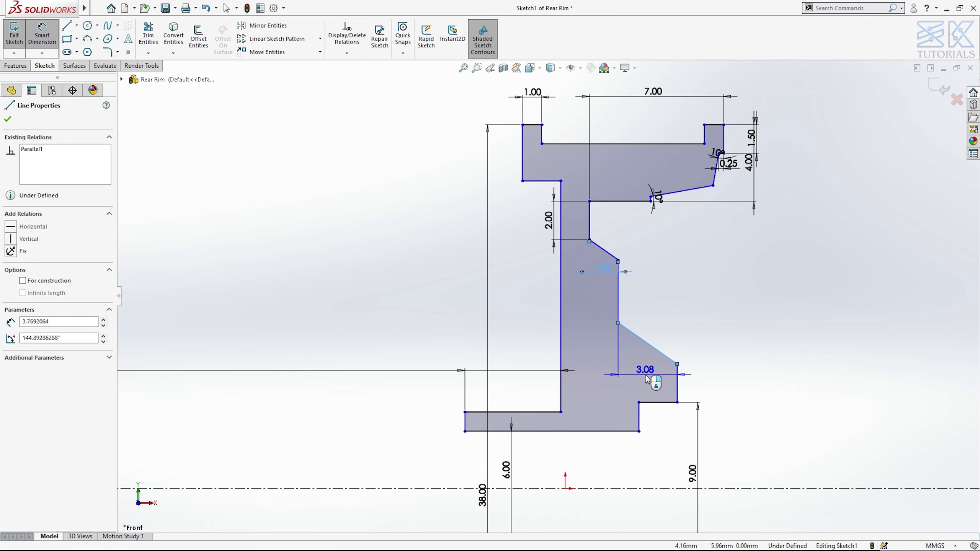
left_click(647, 380)
type("3")
key("Return")
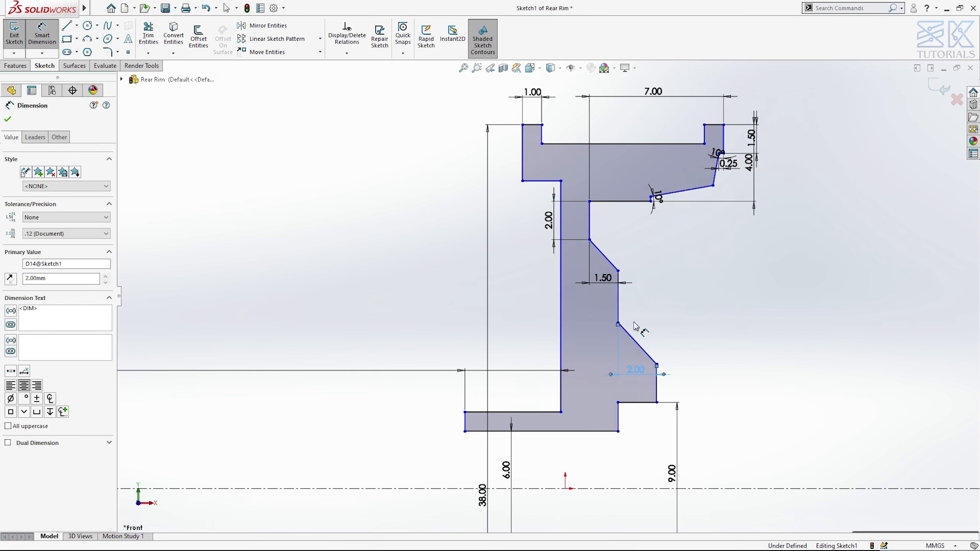
- Dimension the vertical edge between the two right-side slopes at 3 mm
left_click(619, 303)
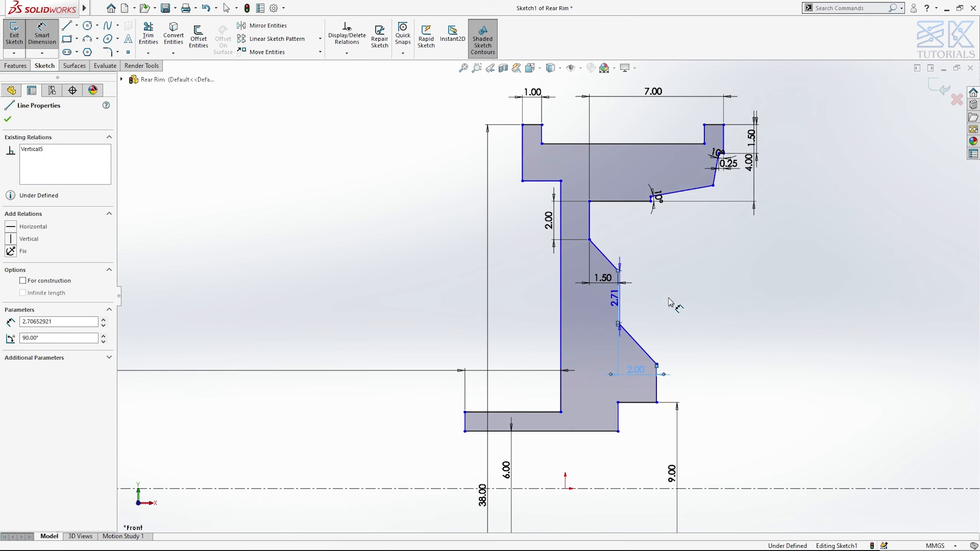
left_click(670, 301)
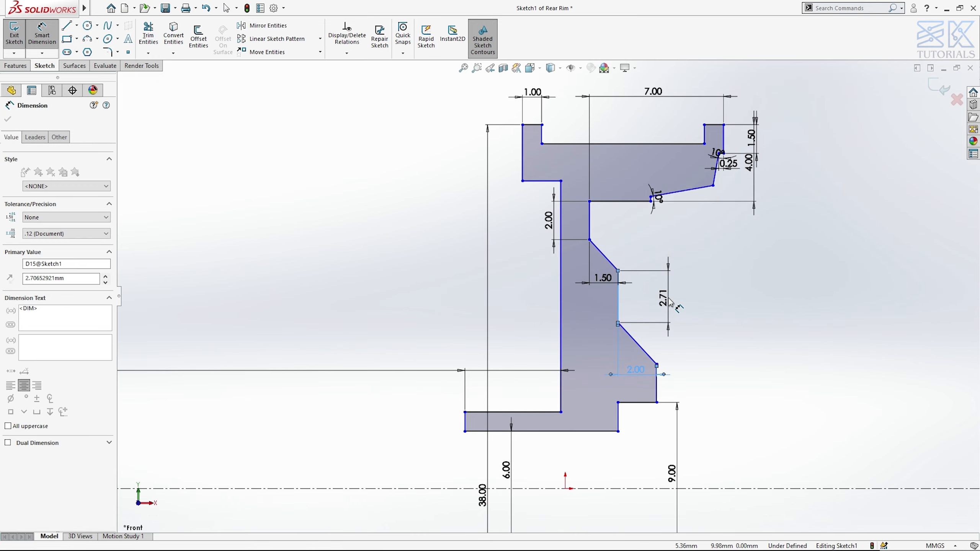
key("Return")
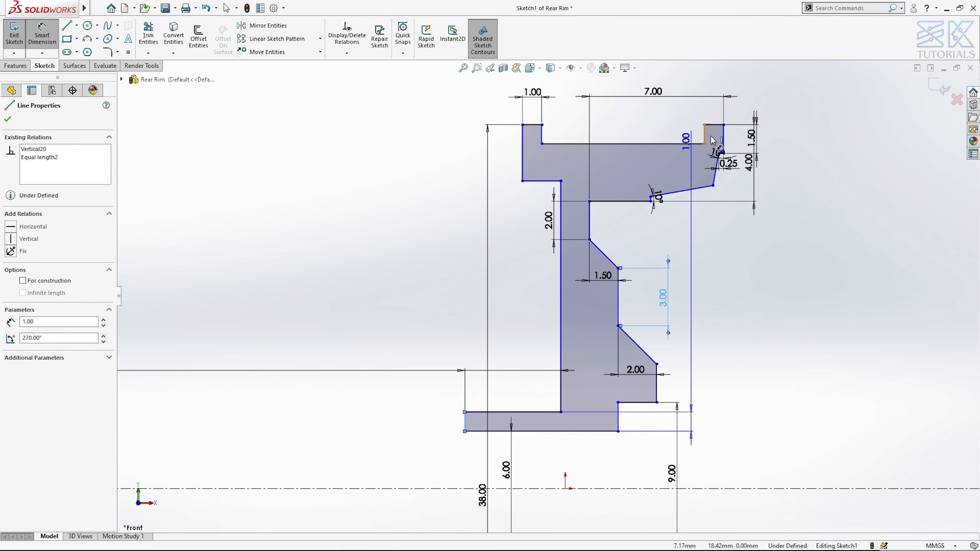
- Dimension the overall width from the lower-left foot's end to the right flange's outer edge at 20 mm
left_click(724, 138)
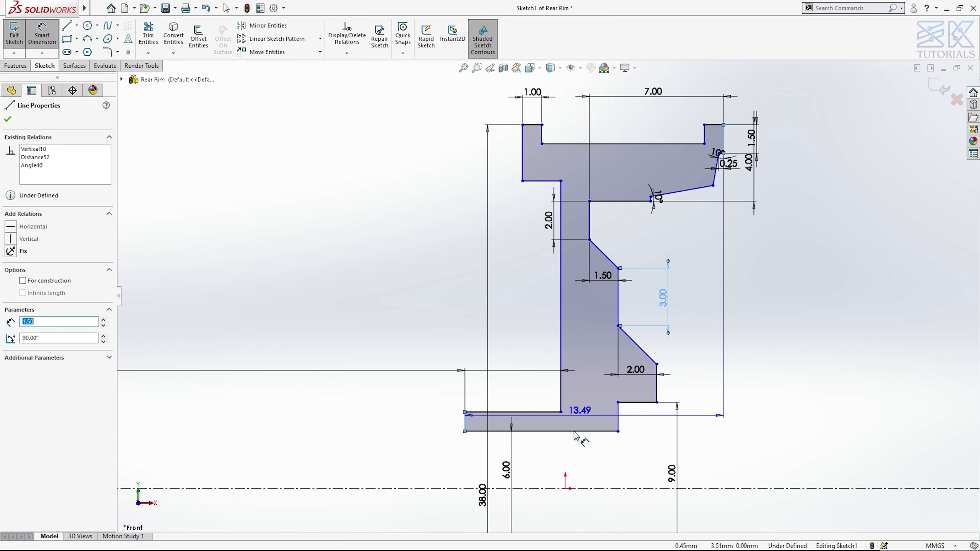
left_click(587, 458)
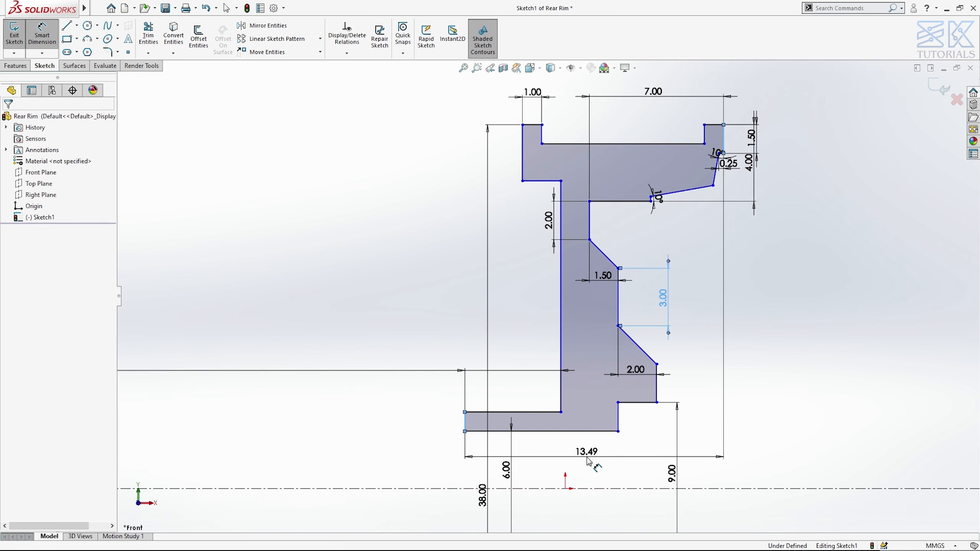
key("Return")
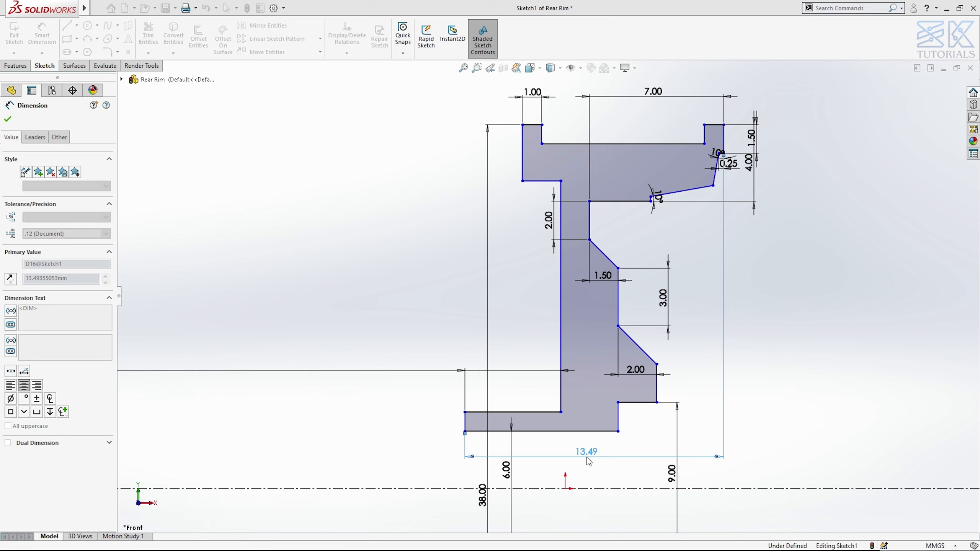
key("Escape")
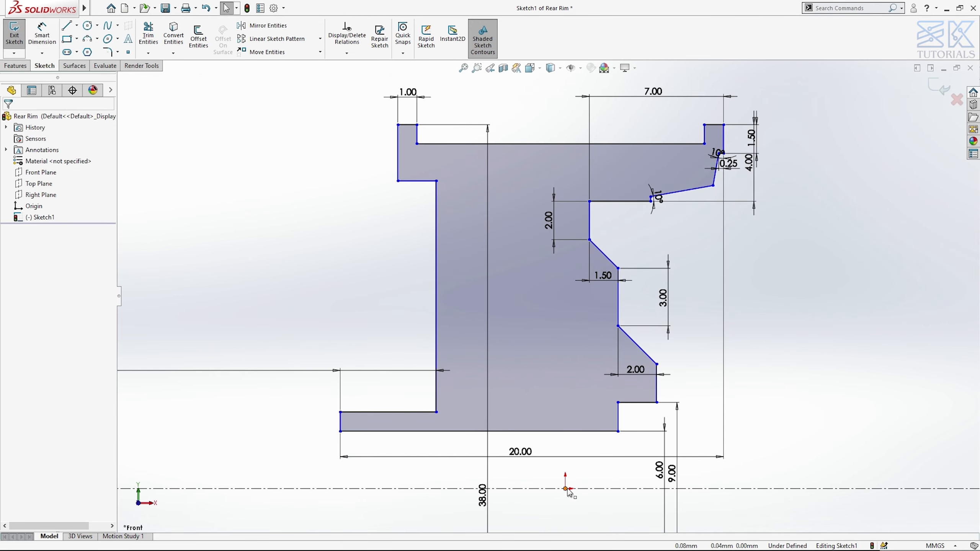
- Align the midpoint of the long top edge between the flanges vertically with the origin
left_click(567, 490)
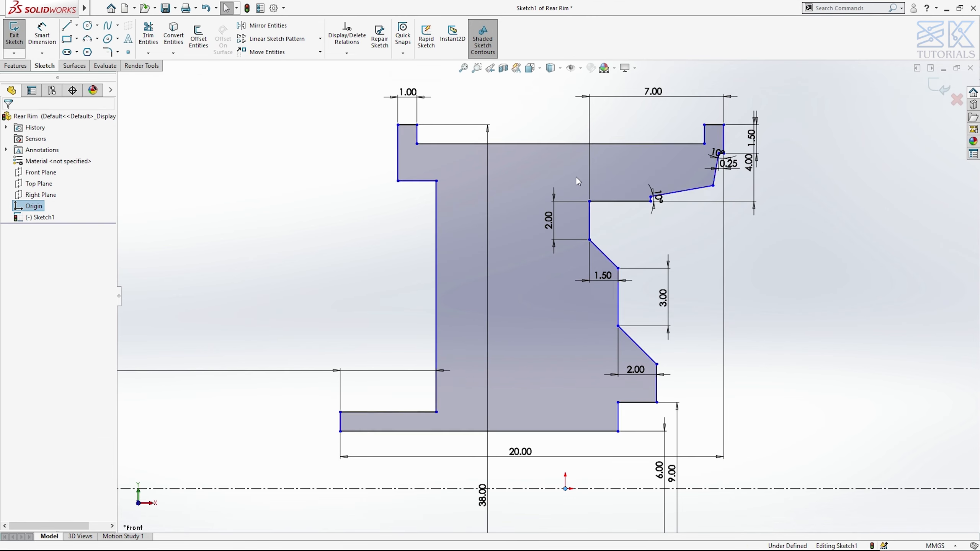
left_click(561, 144, "ctrl")
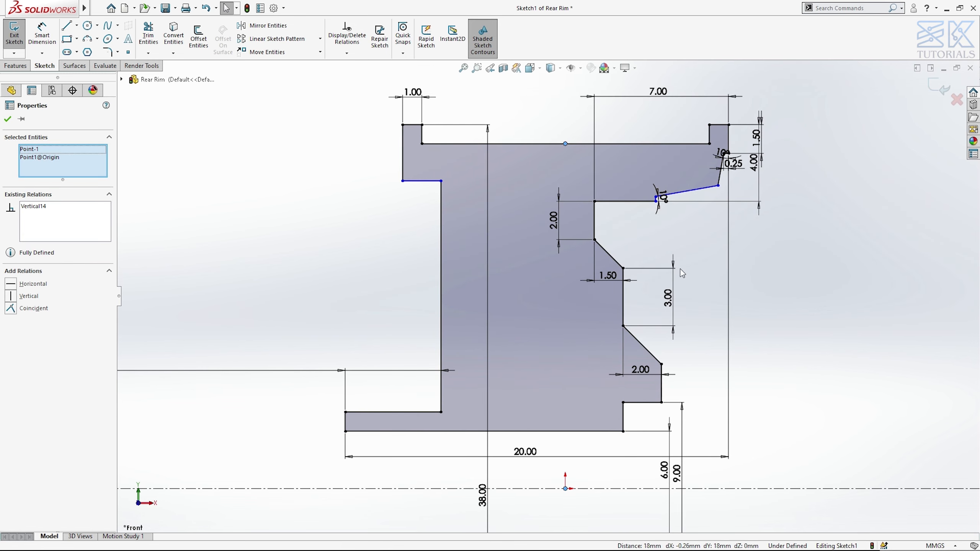
key("Escape")
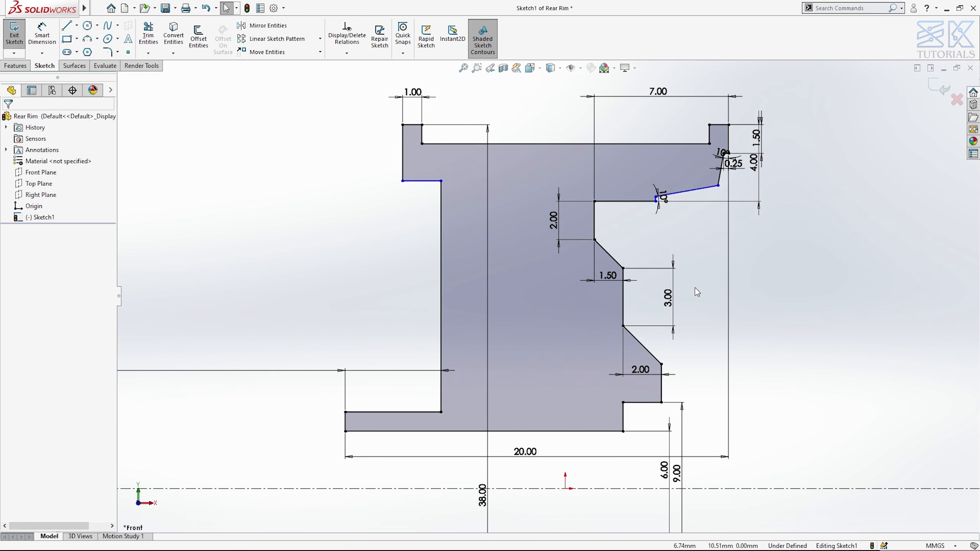
- Dimension the left flange's outer vertical edge at 3 mm
key("d")
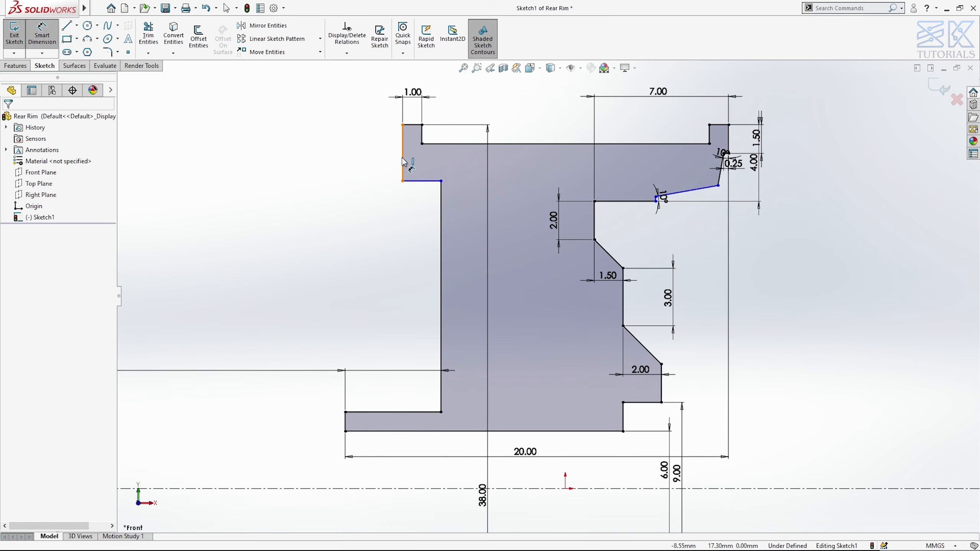
left_click(381, 153)
left_click(375, 155)
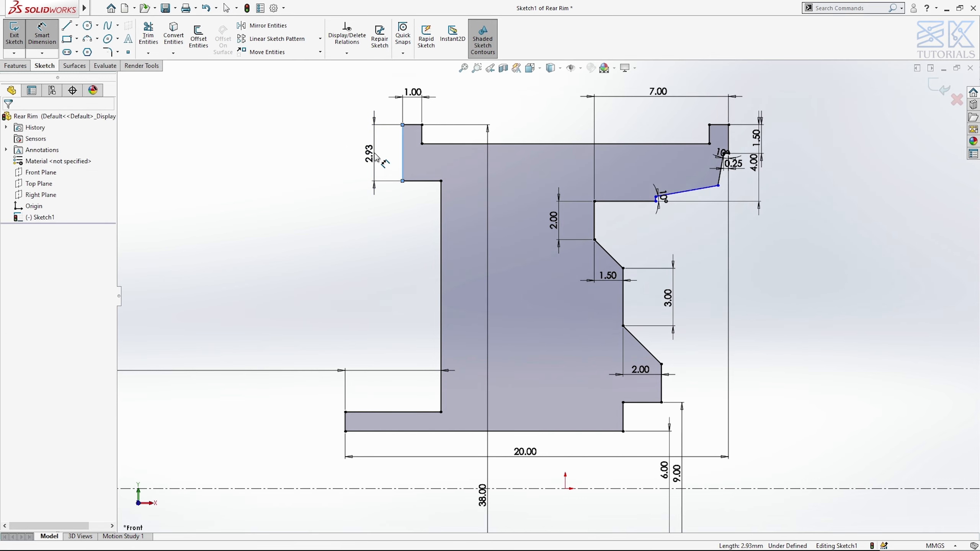
type("3")
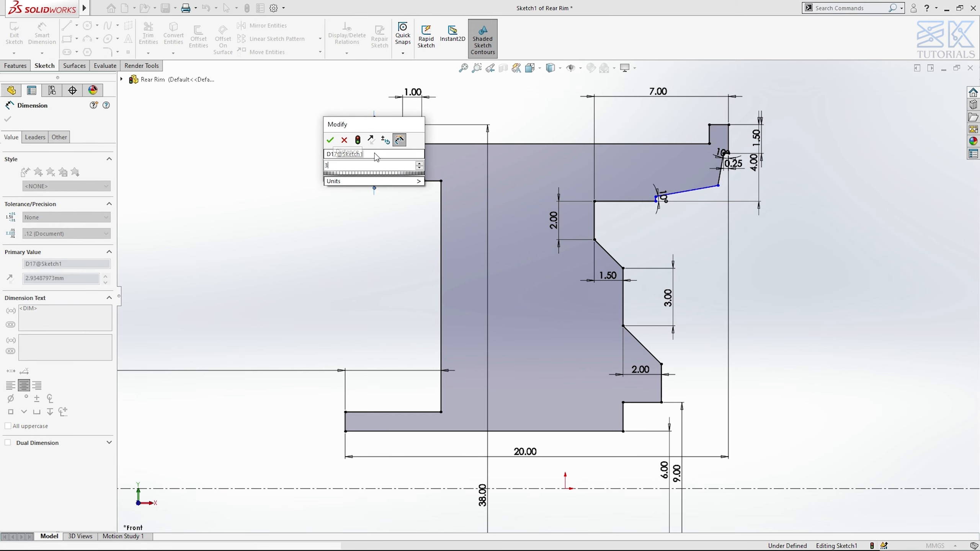
key("Escape")
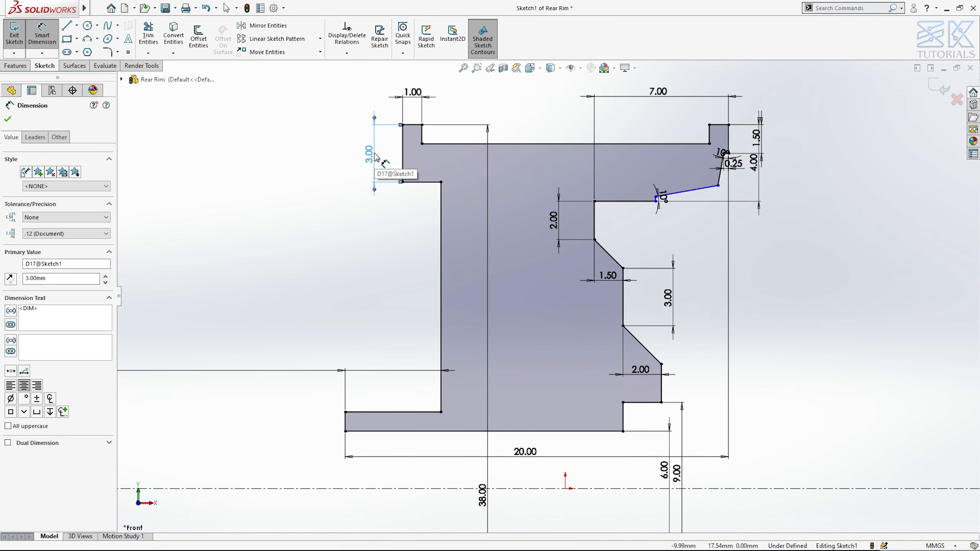
- Dimension the horizontal edge above the right-side recess, under the right flange, at 4 mm
left_click(626, 224)
left_click(625, 227)
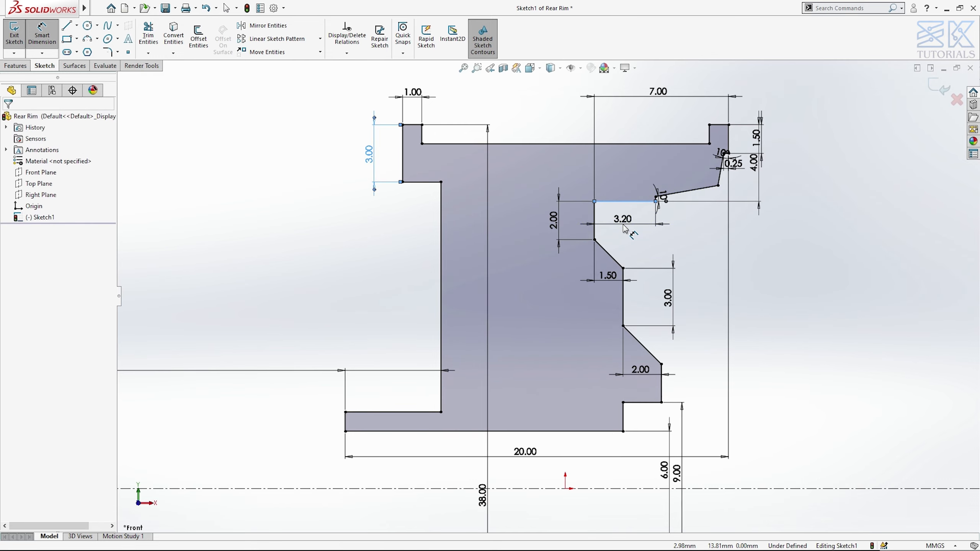
type("4")
key("Return")
key("Escape")
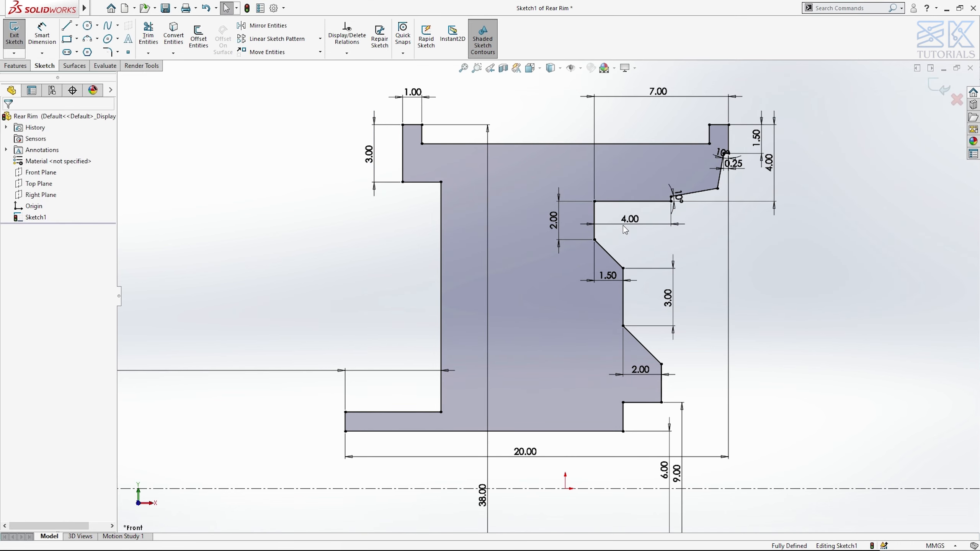
- Revolve the finished profile 360 degrees about the horizontal centerline as a solid boss
key("ctrl+7")
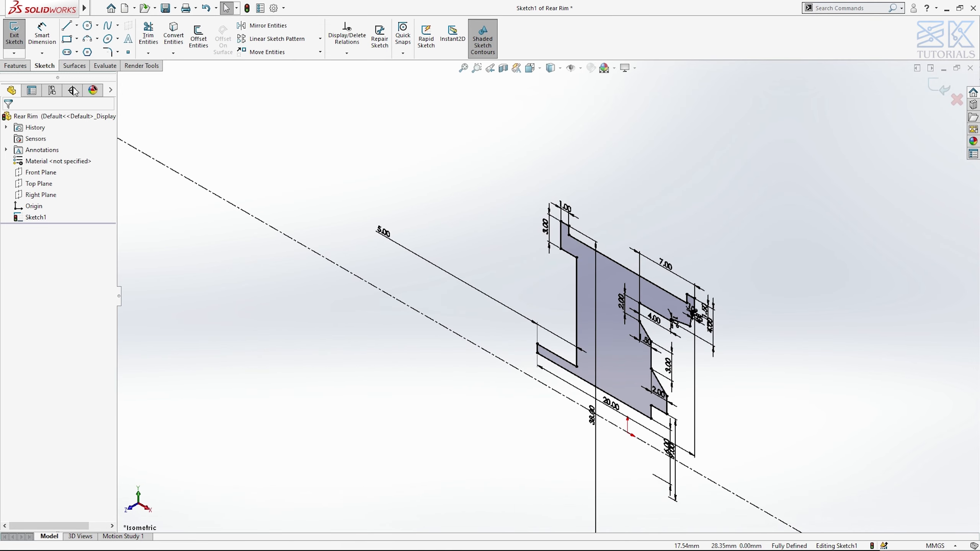
left_click(15, 65)
left_click(48, 38)
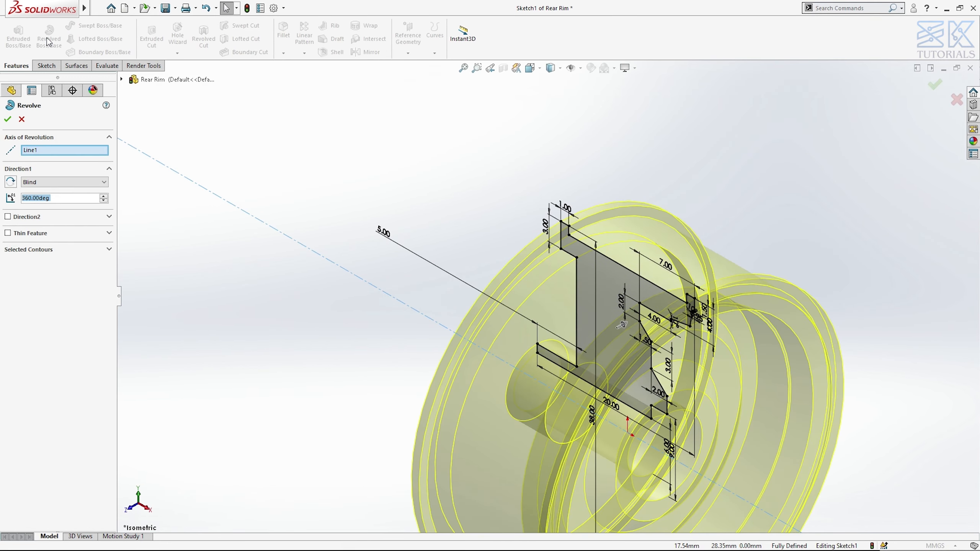
left_click(7, 121)
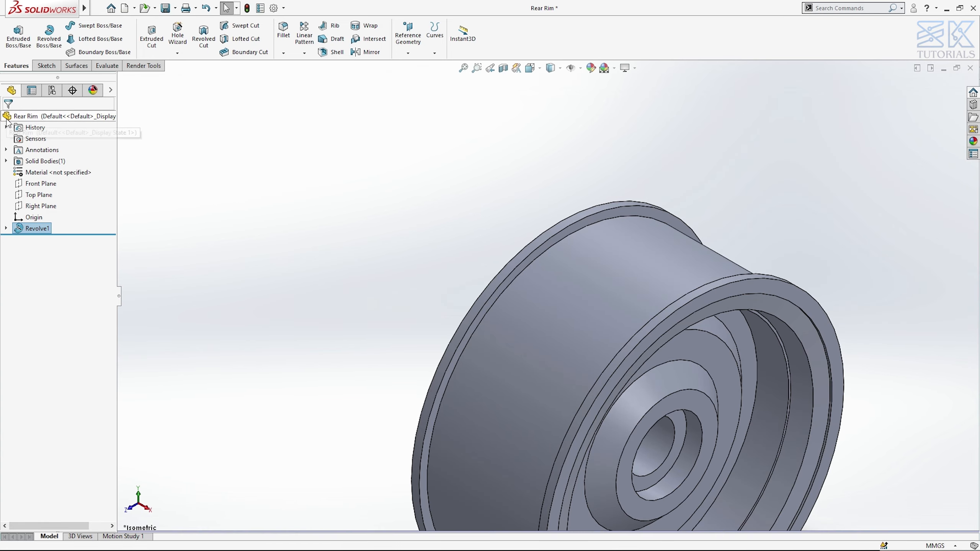
- Fillet the front flange's outer ring face, the two adjoining inner faces and the innermost lip edge with a 0.1 mm radius
left_click(285, 33)
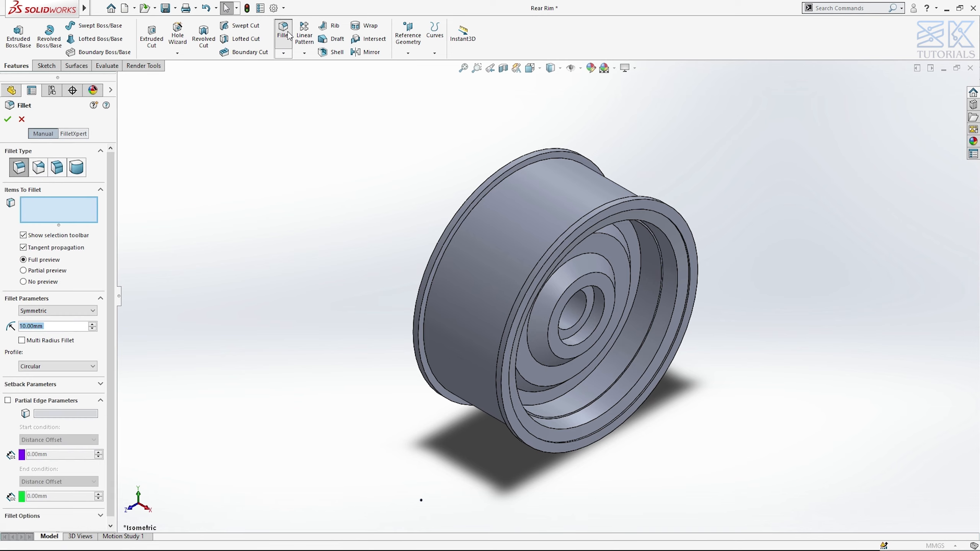
left_click(660, 204)
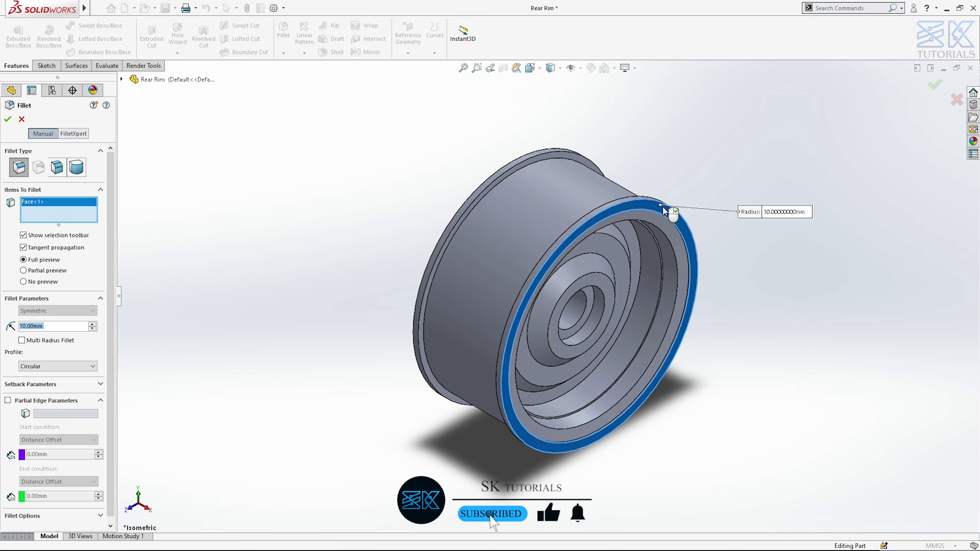
type(".")
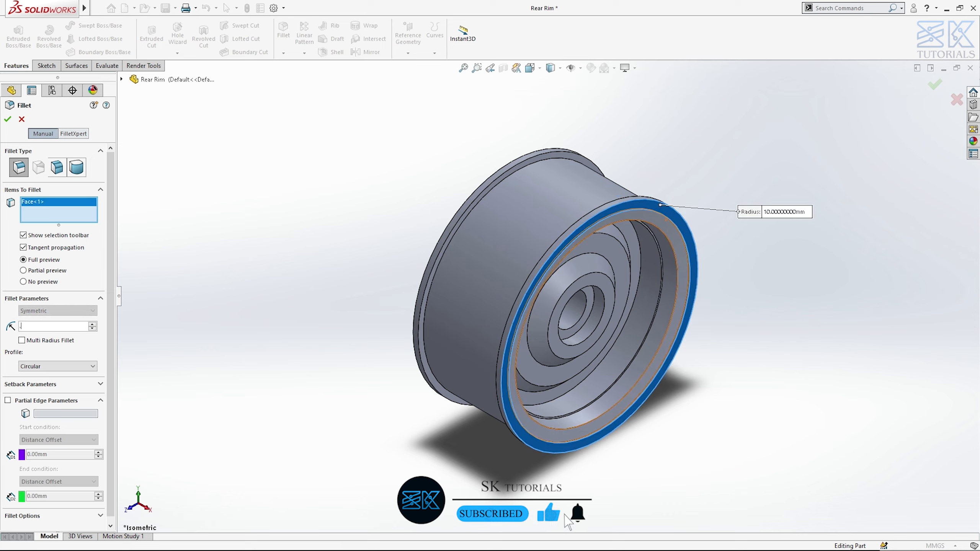
type("1")
key("Return")
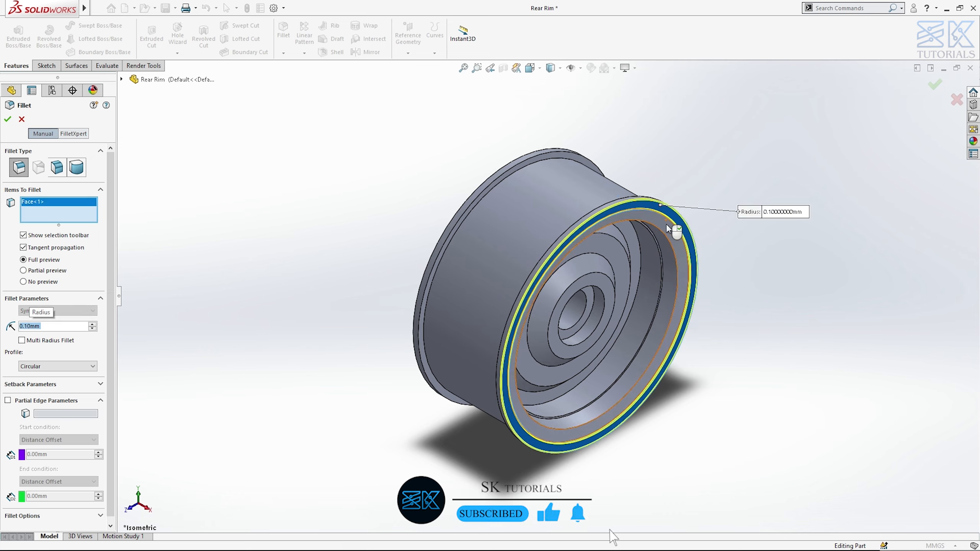
left_click(667, 224)
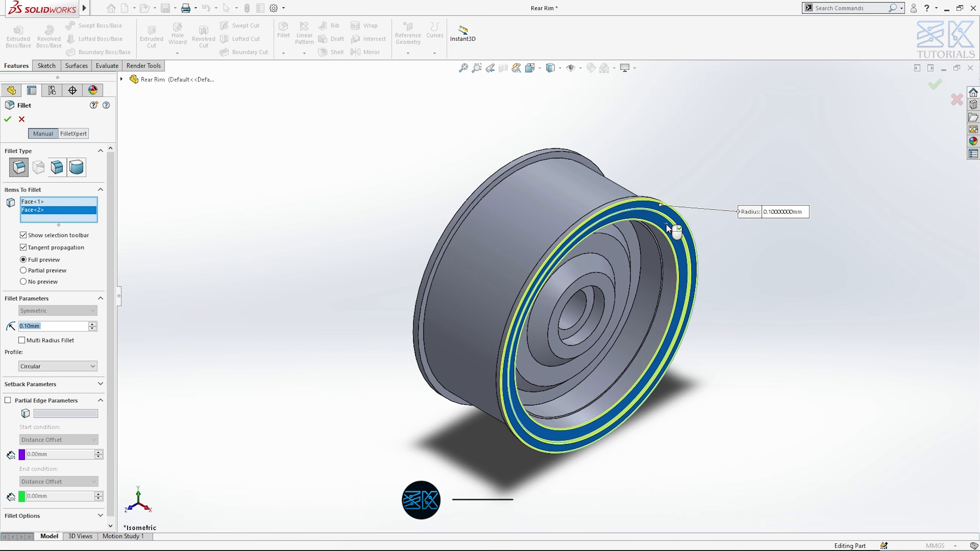
left_click(670, 252)
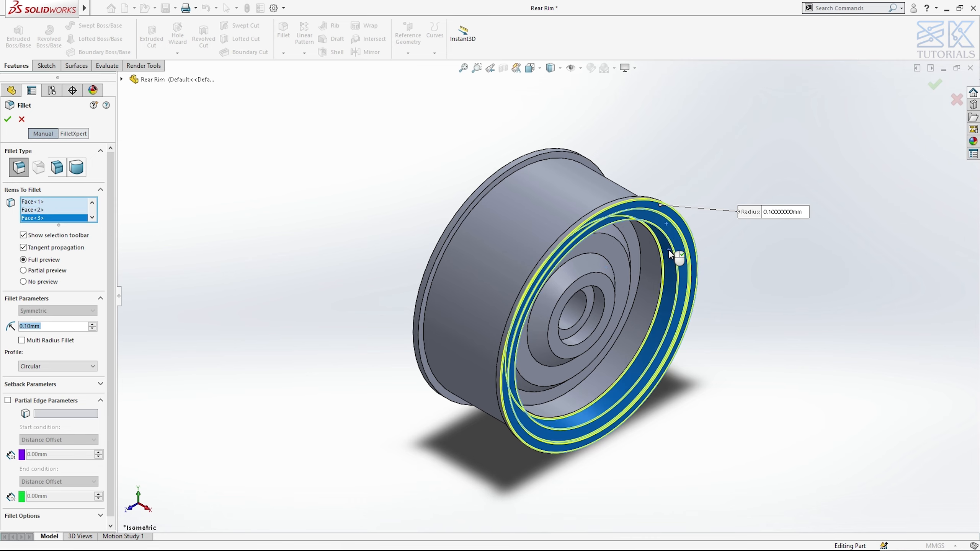
left_click(664, 286)
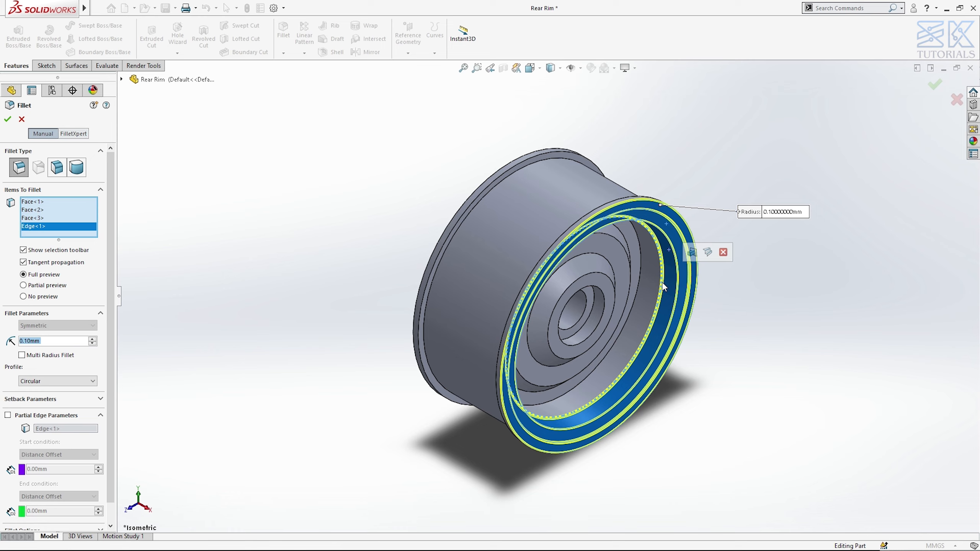
left_click(8, 120)
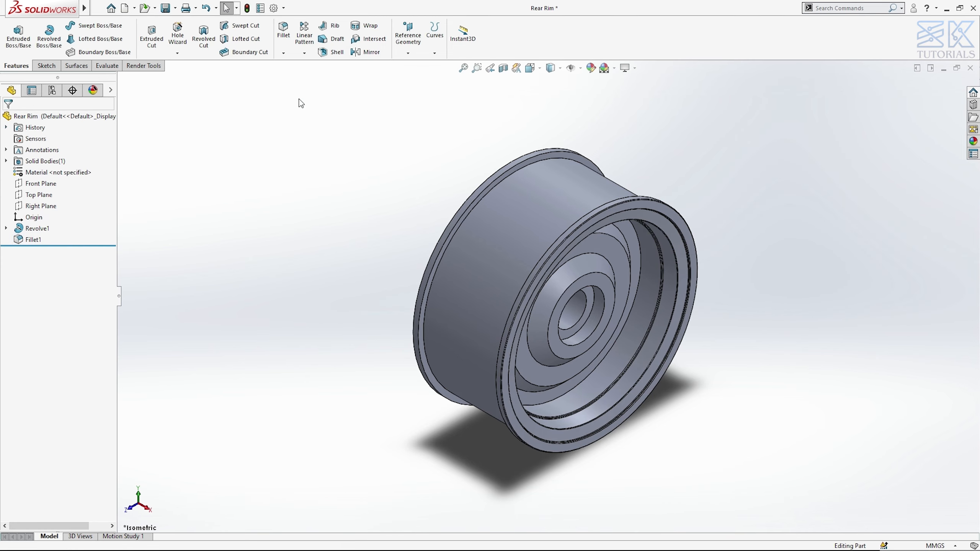
- Fillet the hub's conical face, the flat ring around it and the outer slope's outer edge with a 1 mm radius
left_click(284, 33)
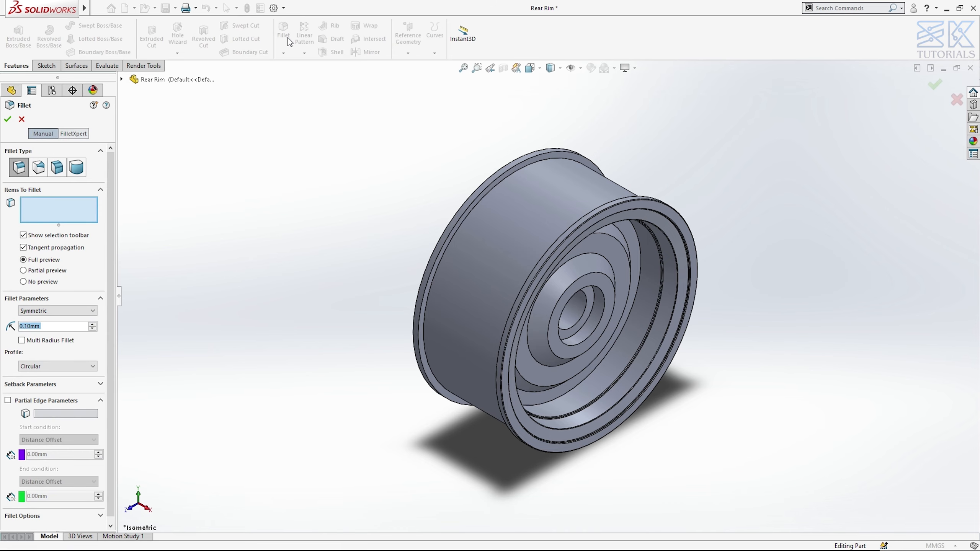
type("1")
key("Return")
left_click(546, 347)
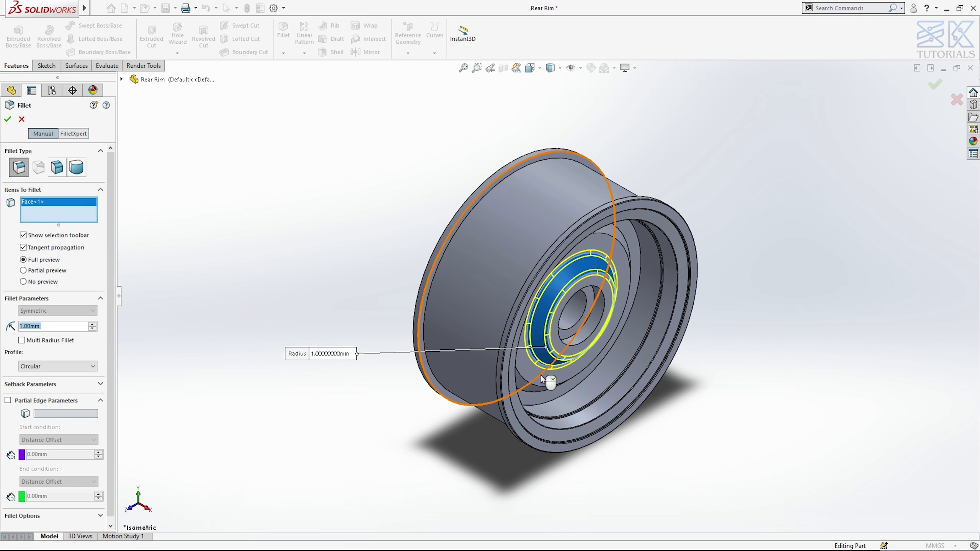
left_click(543, 386)
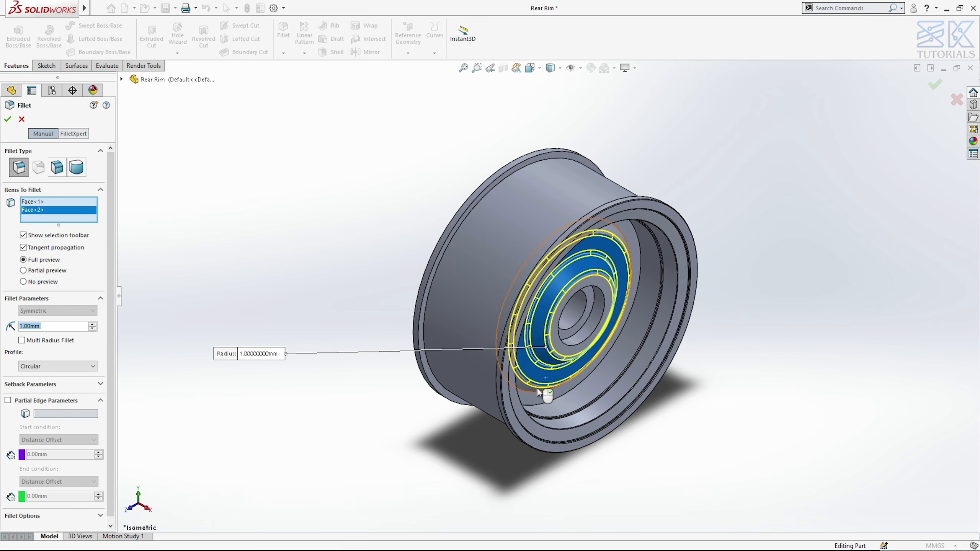
right_click(535, 389)
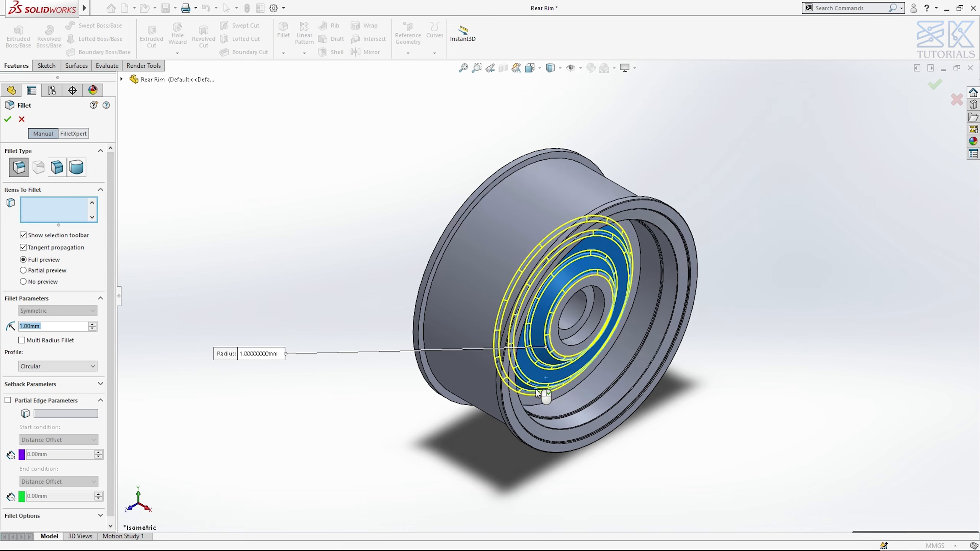
left_click(549, 392)
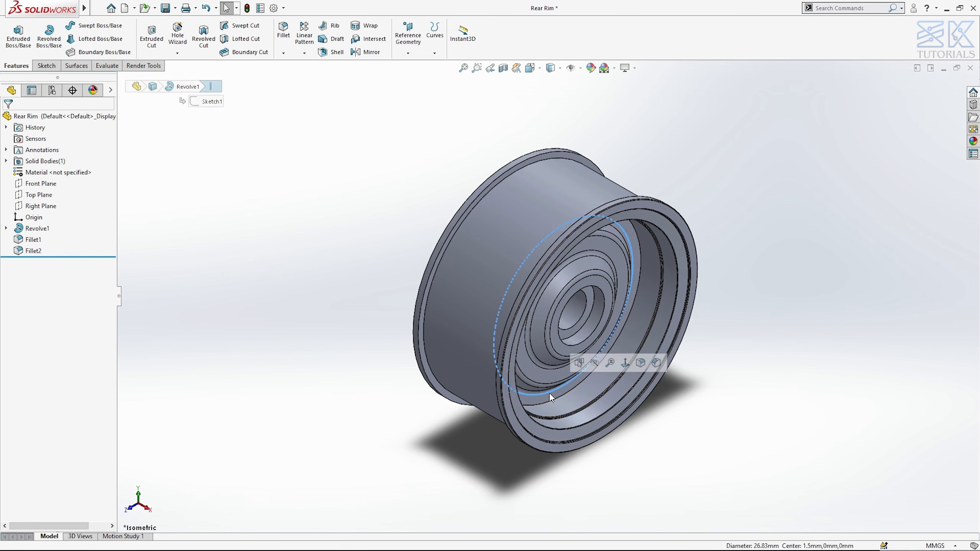
left_click(393, 464)
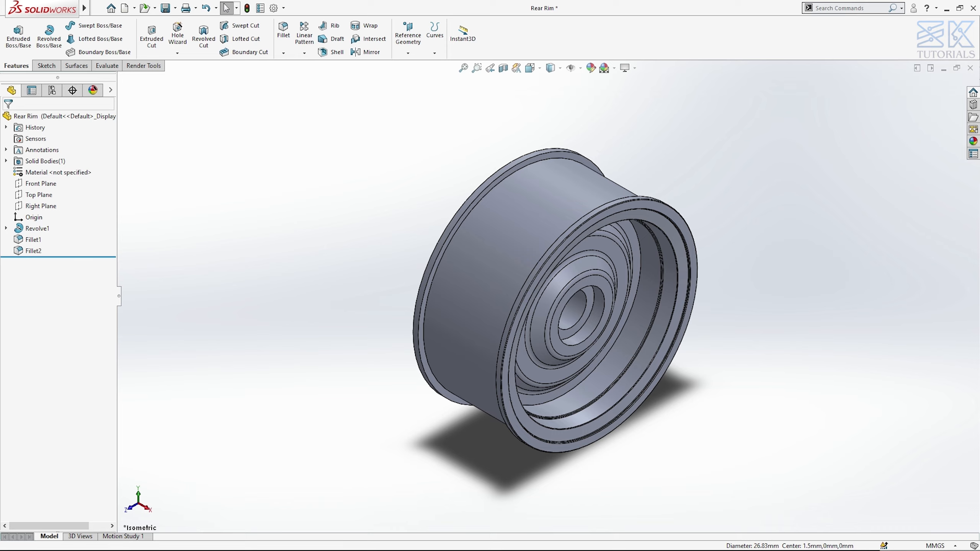
- Start a sketch on the recessed flat ring face outside the hub slopes and convert its outer edge into a sketch circle
left_click(528, 402)
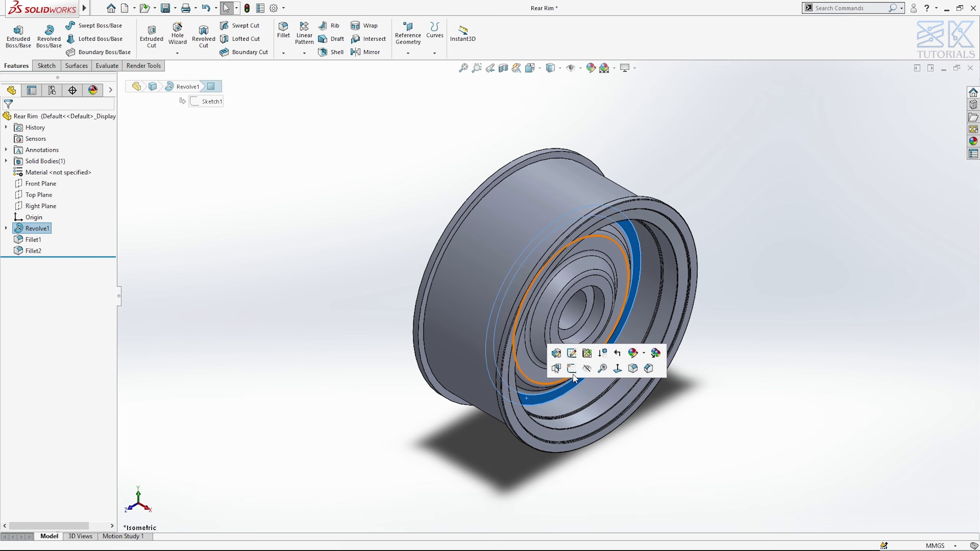
left_click(577, 370)
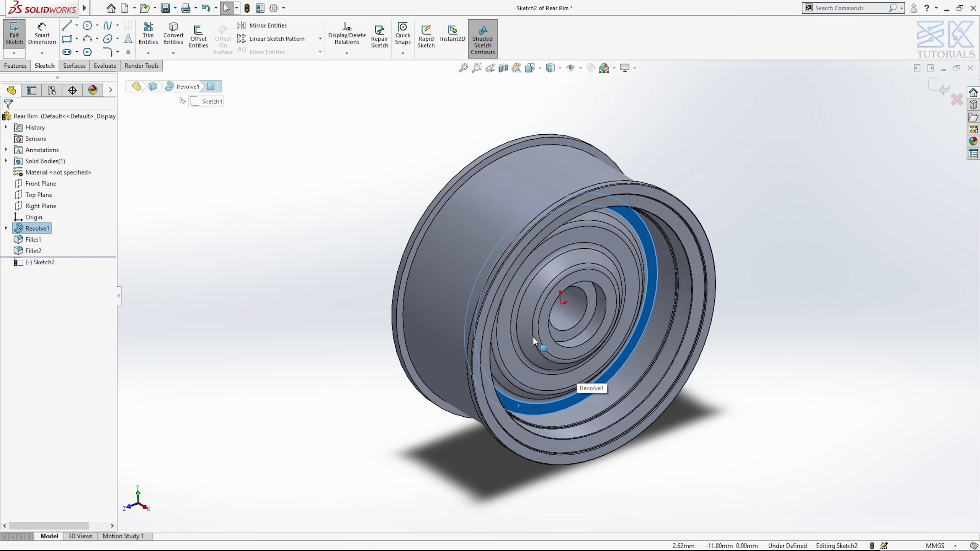
left_click(173, 35)
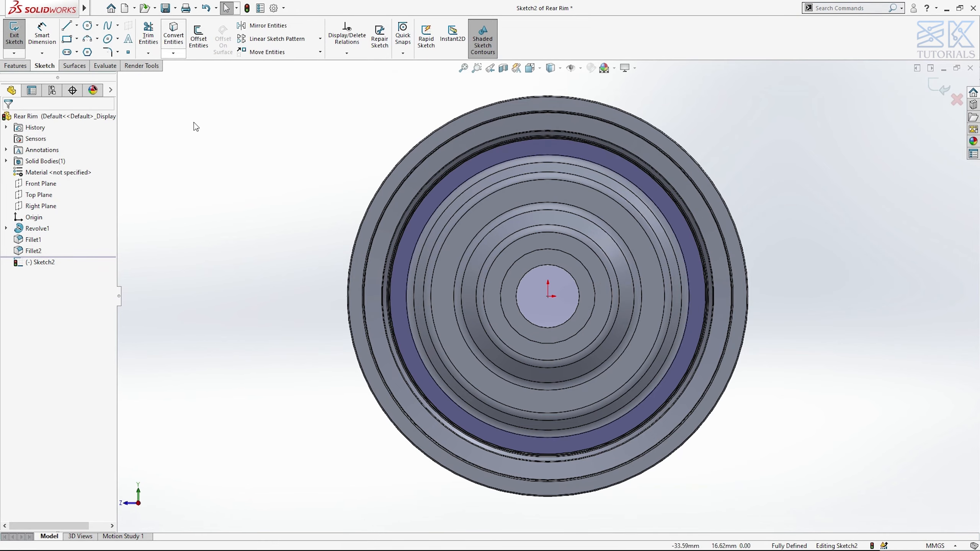
- Sketch a shallow three-point arc across the upper-right part of the converted circle and make it tangent to the ring face's inner edge
left_click(108, 41)
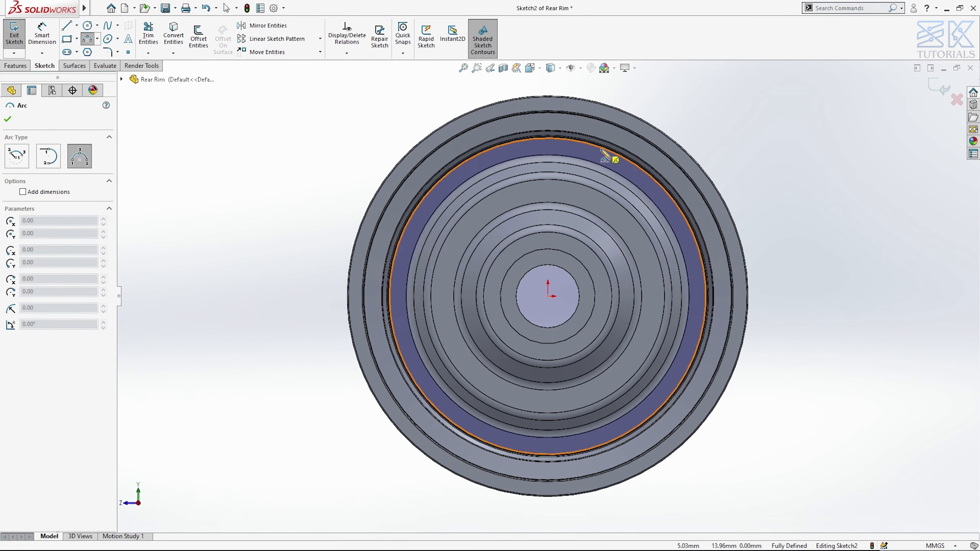
left_click(680, 210)
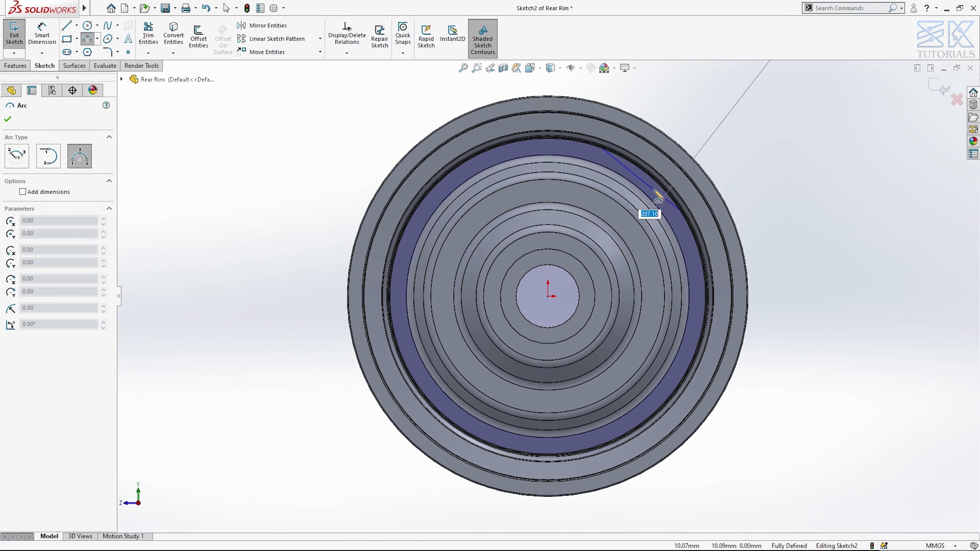
left_click(649, 190)
key("Escape")
left_click(642, 187)
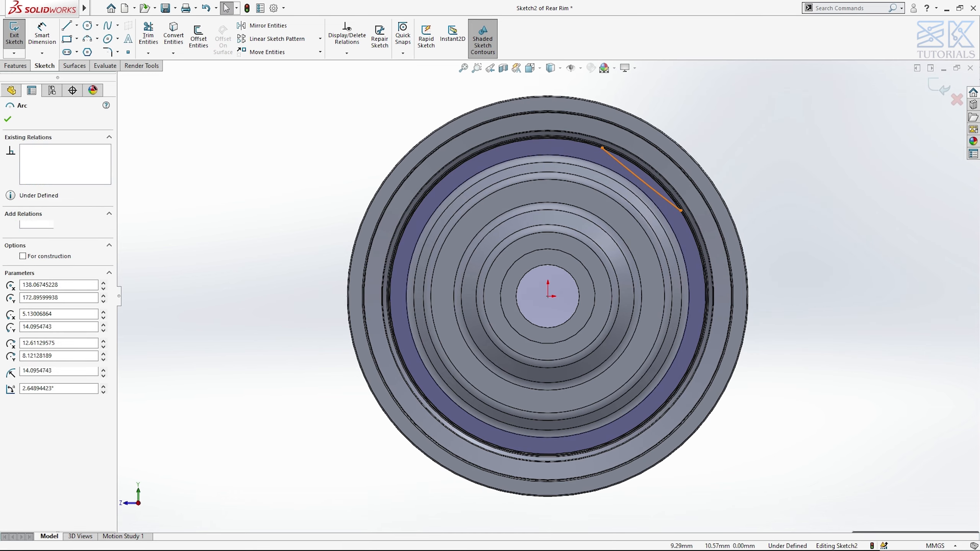
left_click(660, 176, "ctrl")
left_click(685, 145)
left_click(804, 227)
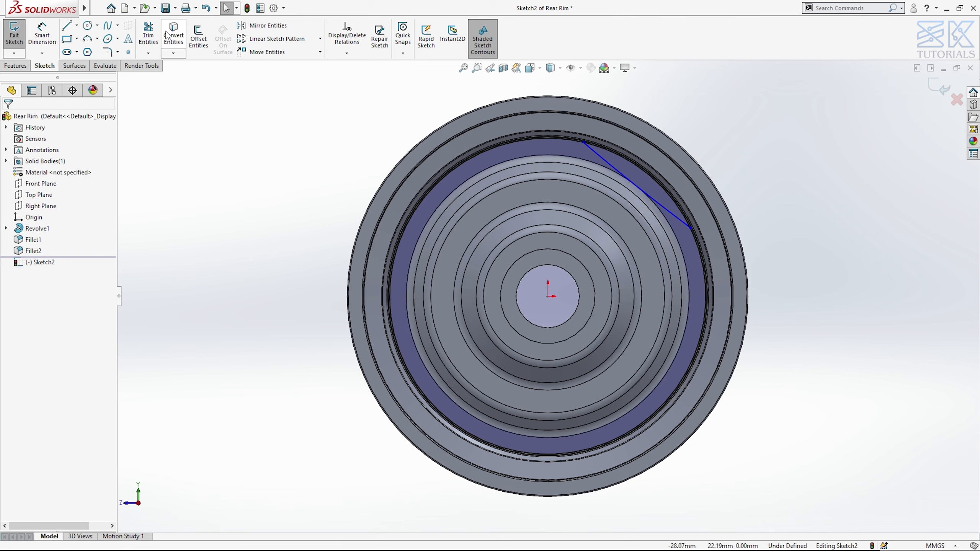
- Trim away the converted circle outside the arc's ends, leaving a closed segment at the upper right
left_click(148, 35)
left_click_drag(391, 113, 480, 209)
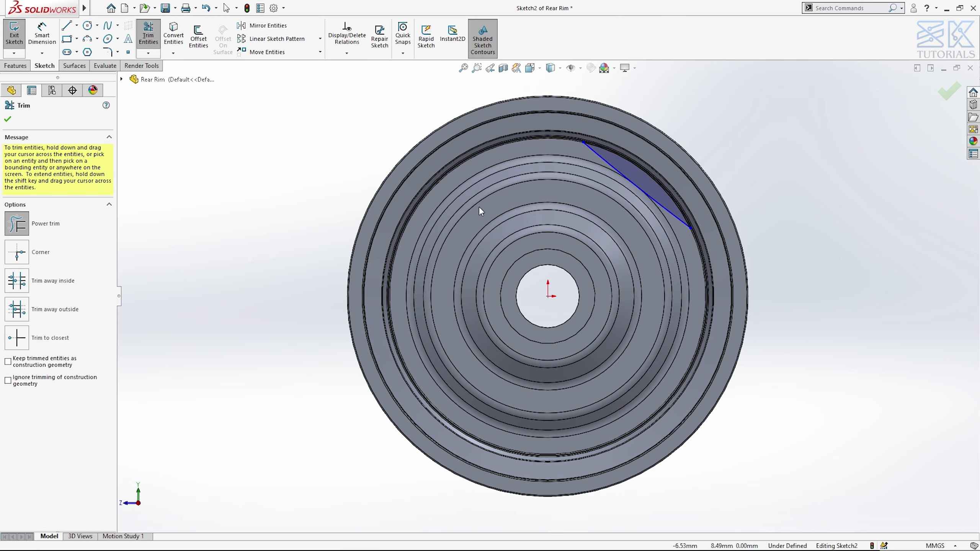
key("Escape")
- Draw an infinite vertical and an infinite horizontal construction line through the origin
key("l")
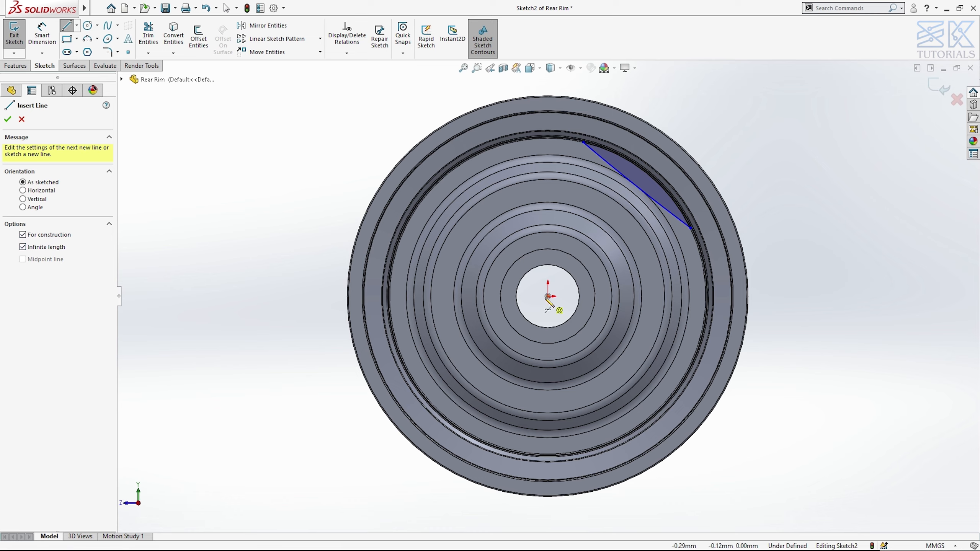
left_click(548, 296)
left_click(548, 282)
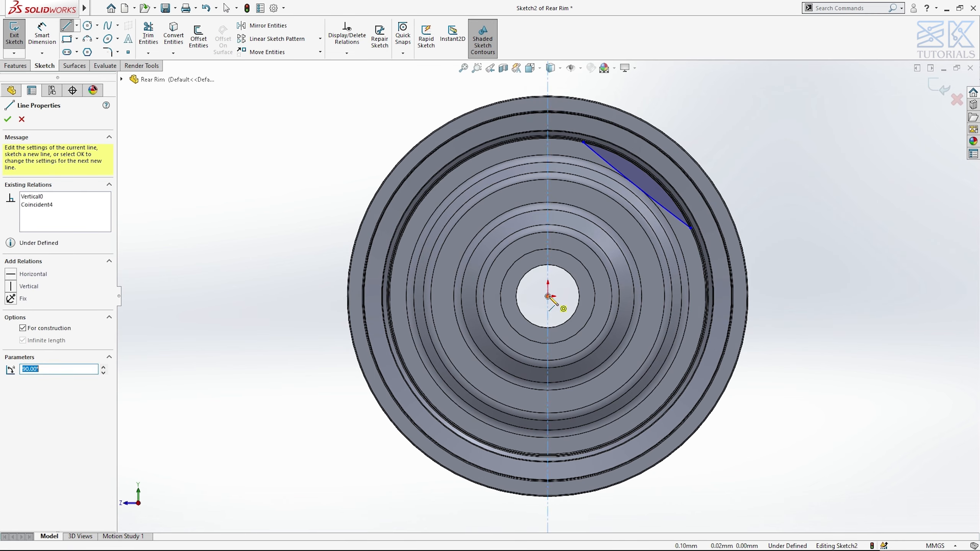
left_click(548, 296)
left_click(554, 295)
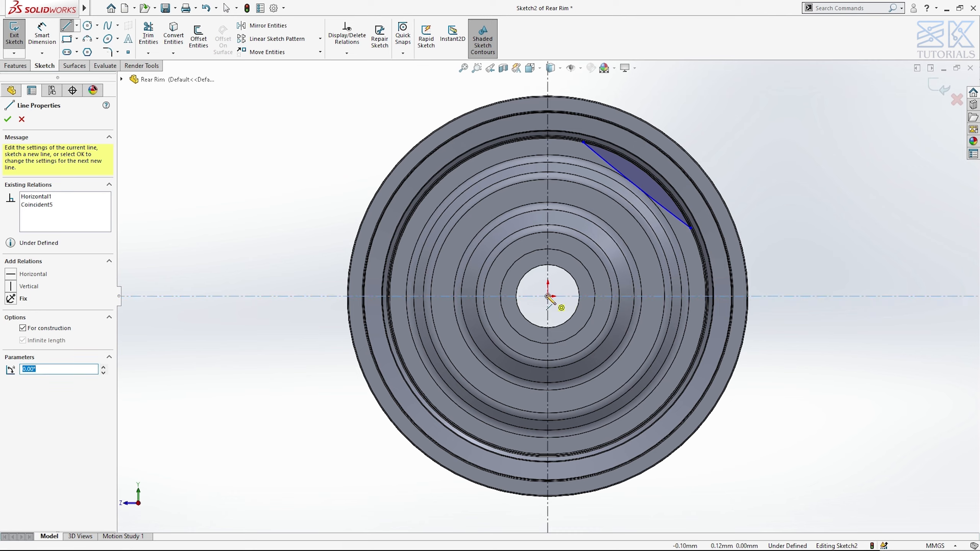
- Draw an infinite diagonal construction line from the origin through the midpoint of the segment's shallow arc
left_click(548, 296)
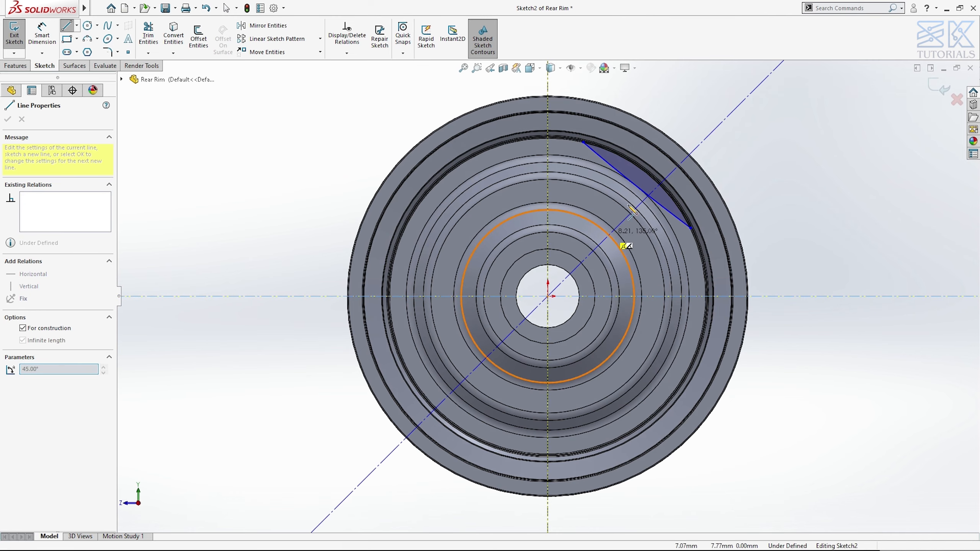
left_click(635, 186)
key("Escape")
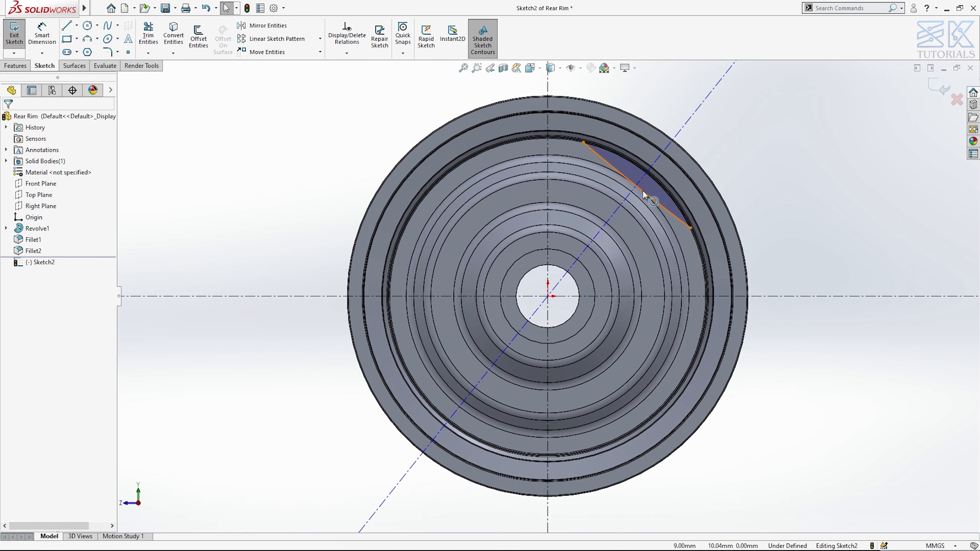
left_click(644, 195)
left_click(788, 186)
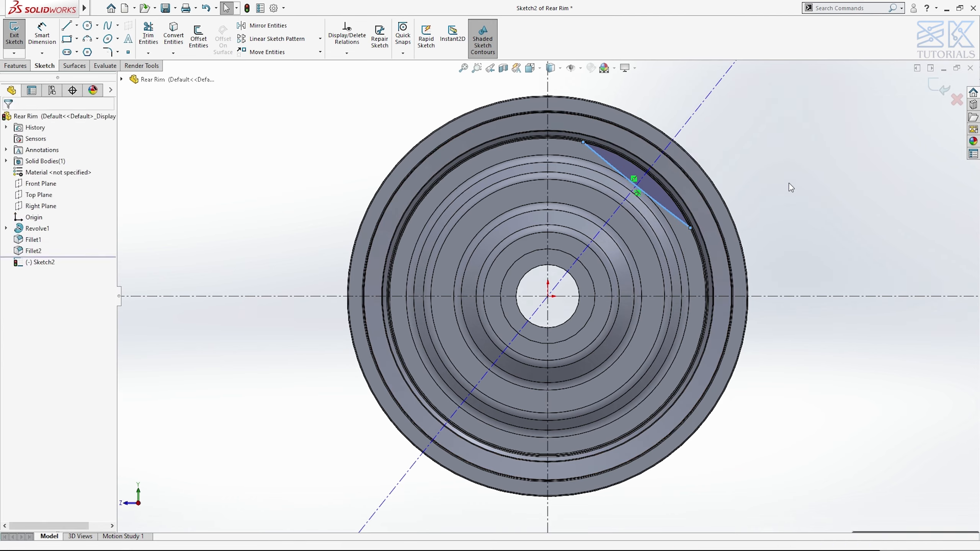
- Dimension the straight-line distance between the segment's two endpoints as 12 mm
left_click(690, 228)
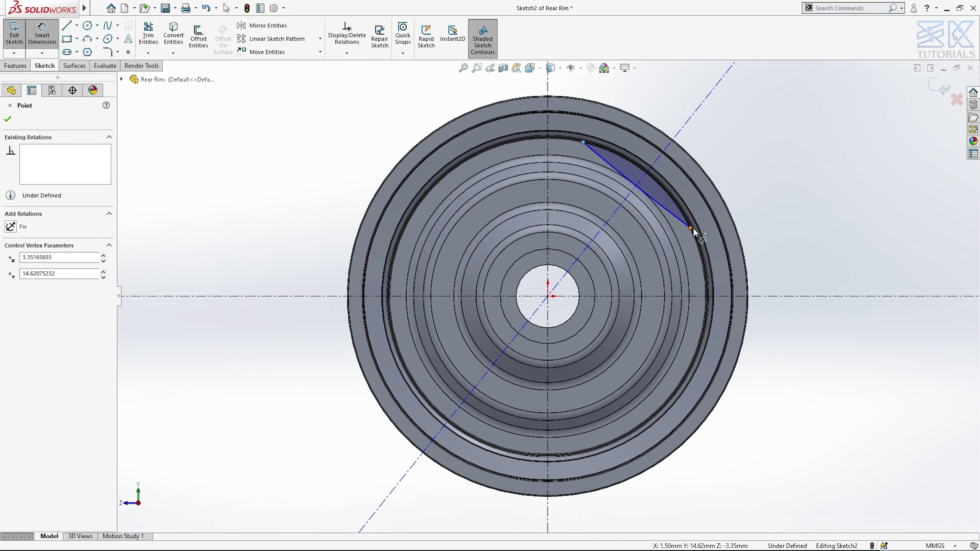
left_click(583, 142)
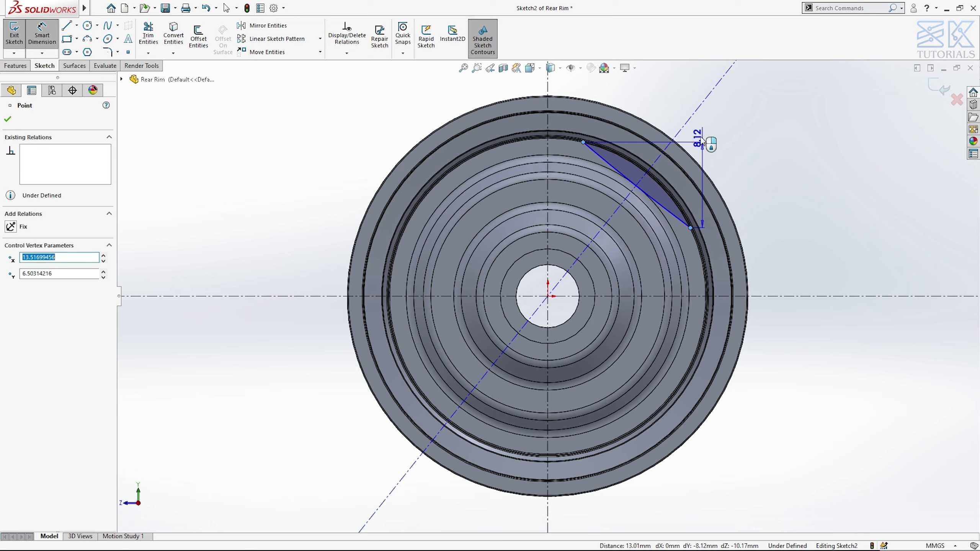
left_click(702, 140)
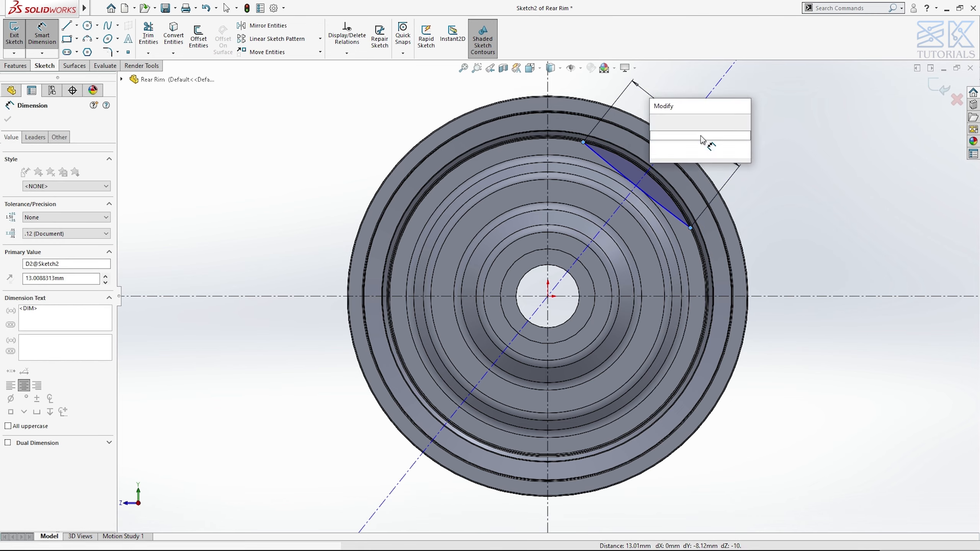
key("Return")
type("12")
key("Return")
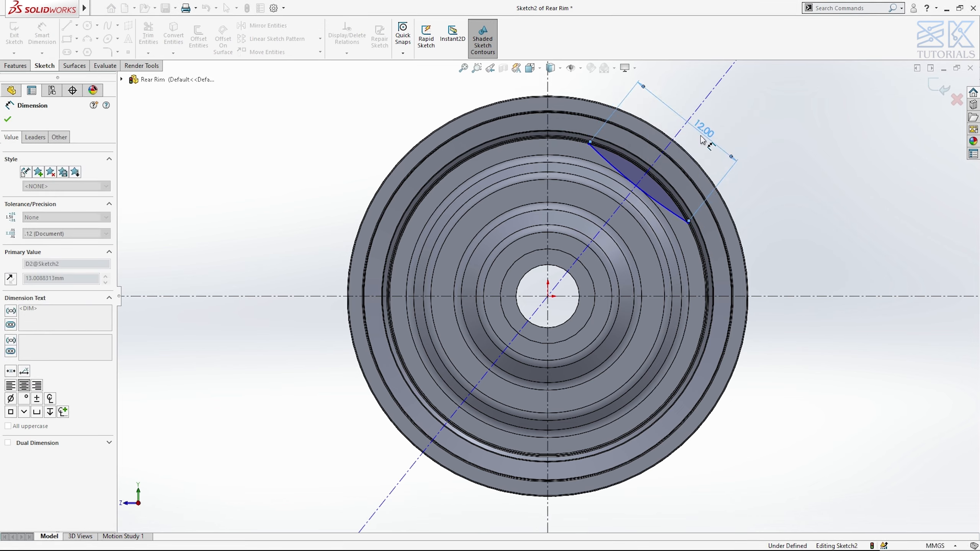
key("Escape")
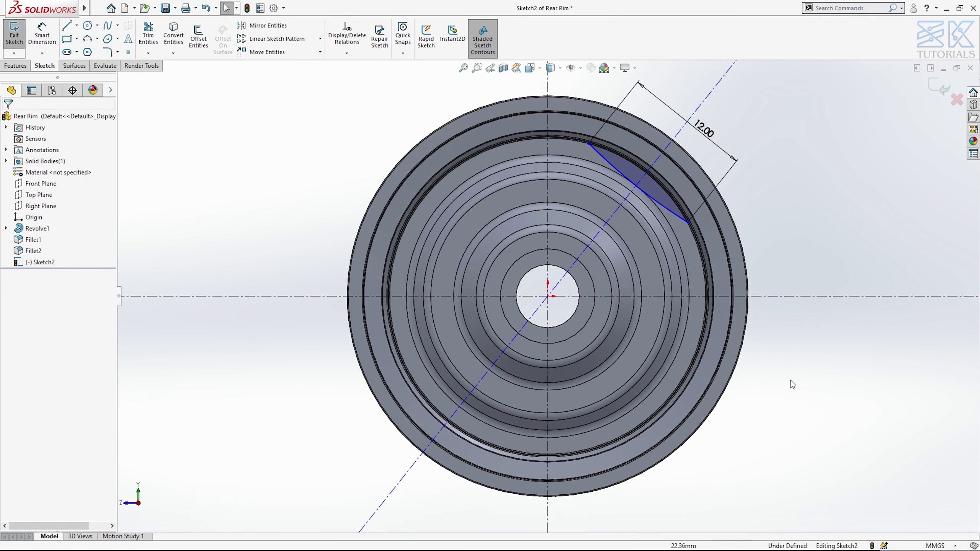
- Set the angle between the diagonal and horizontal construction lines to 45 degrees
key("Return")
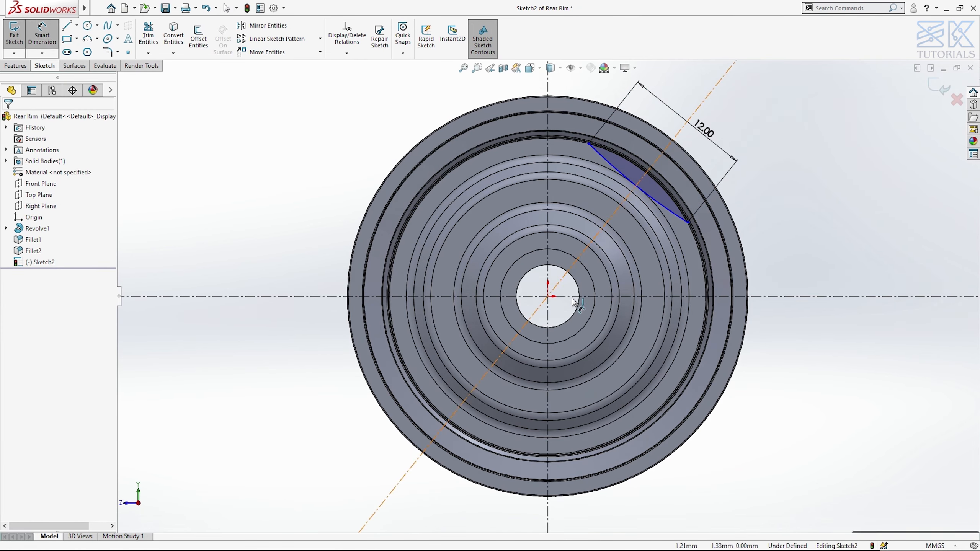
left_click(573, 296)
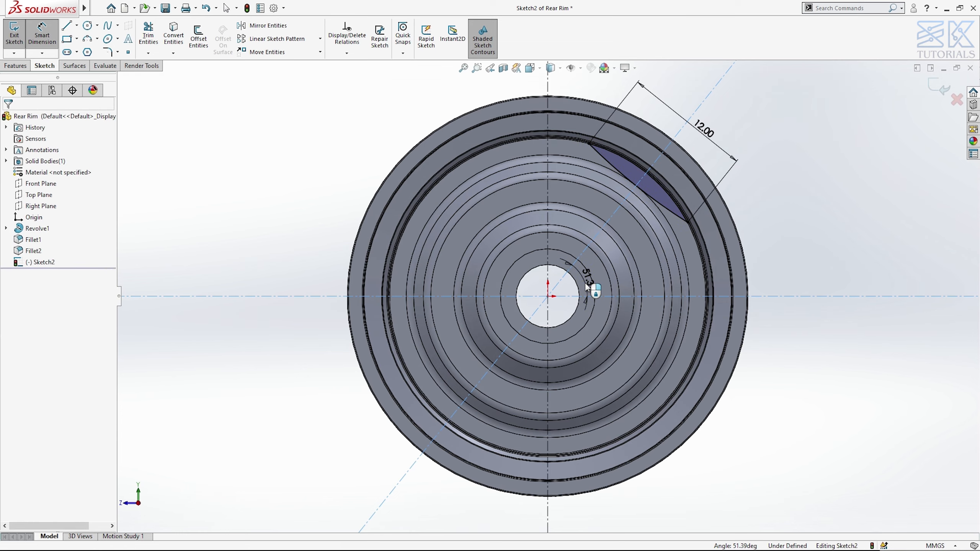
left_click(586, 287)
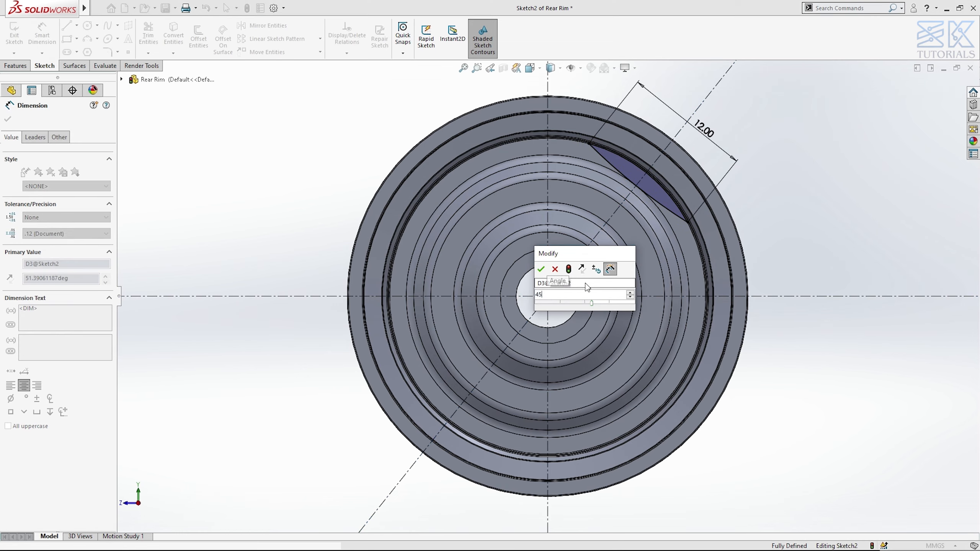
key("Return")
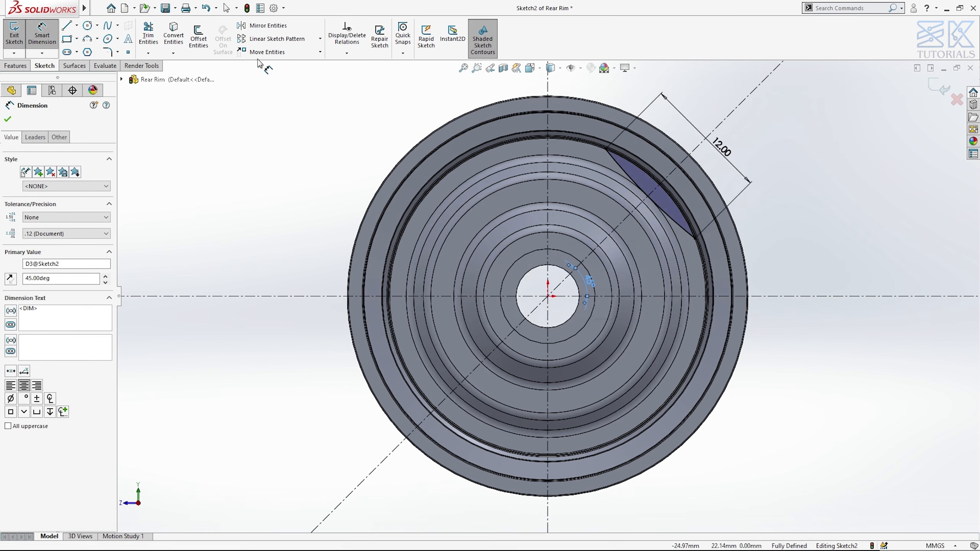
- Mirror both arcs of the segment about the vertical construction line, keeping the original
left_click(267, 26)
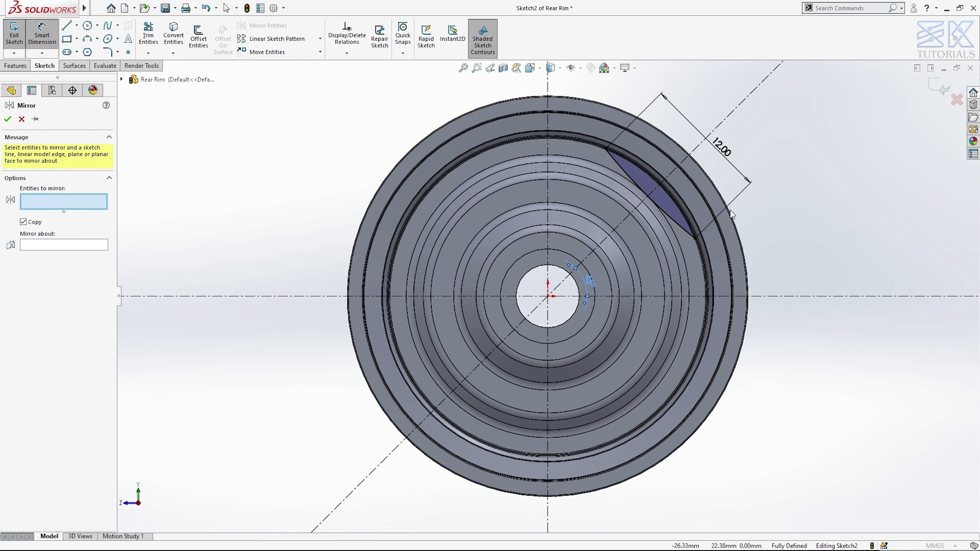
left_click(643, 186)
left_click(93, 254)
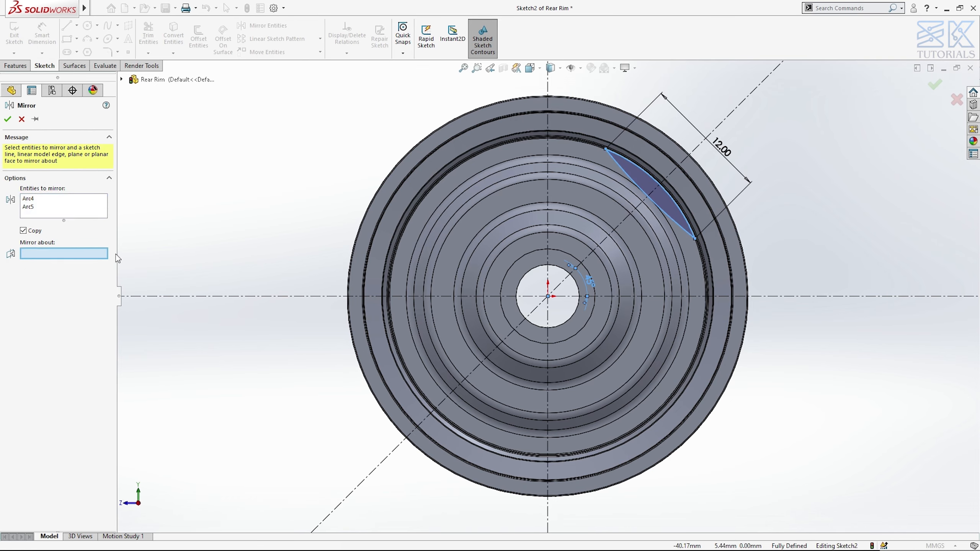
left_click(549, 245)
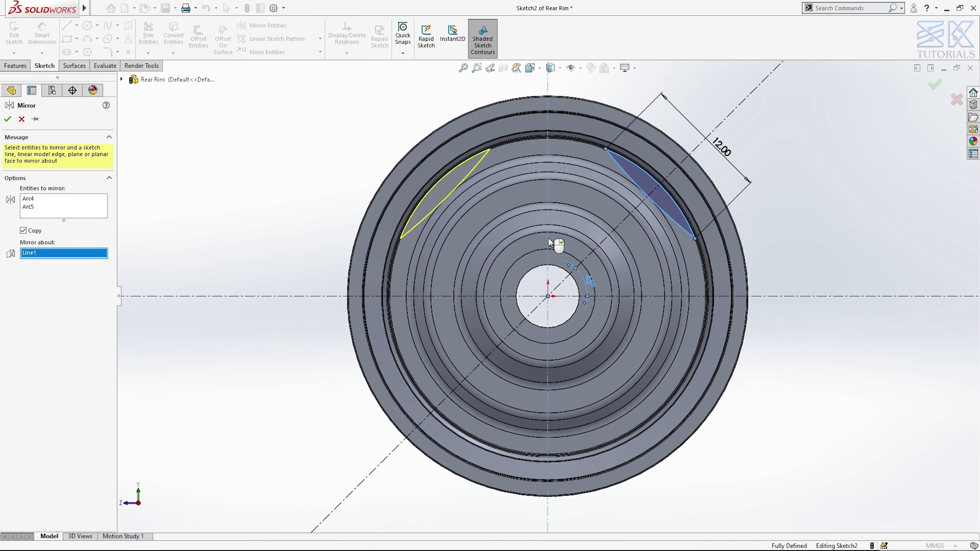
left_click(8, 120)
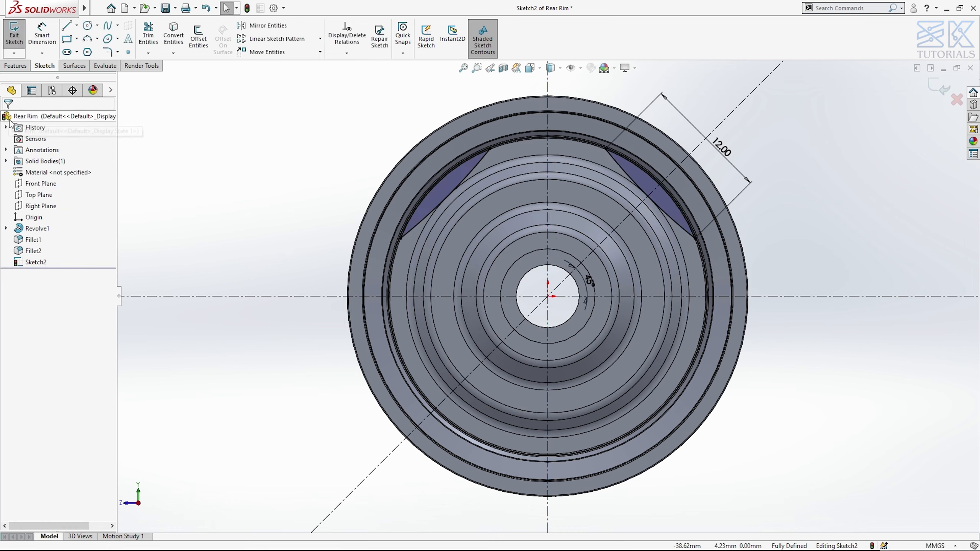
- Mirror the two upper segments about the horizontal construction line, keeping the originals
key("Return")
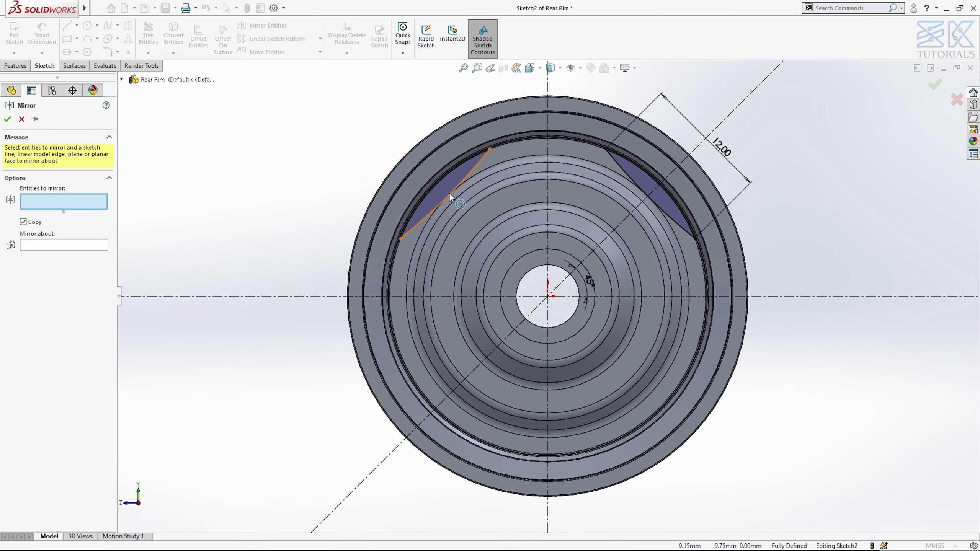
left_click(448, 192)
left_click(643, 180)
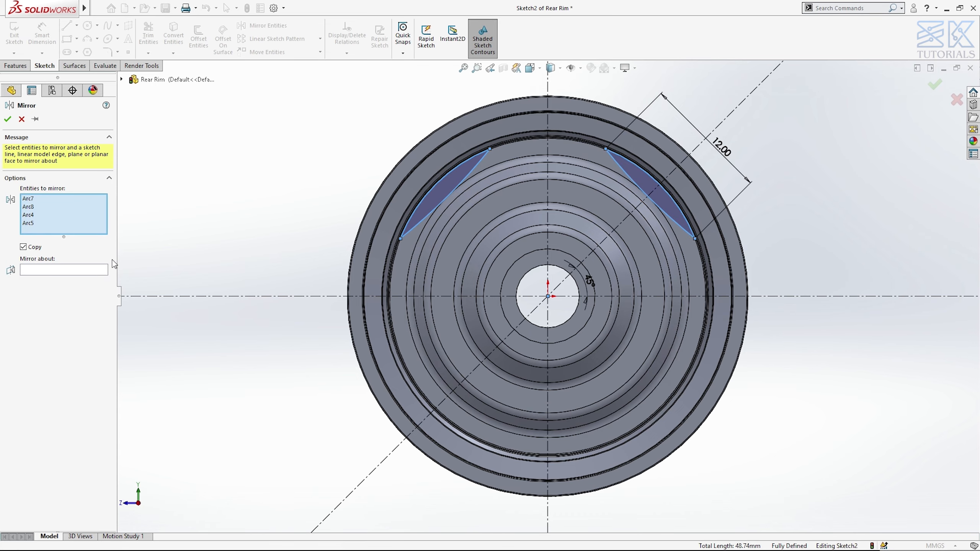
left_click(91, 274)
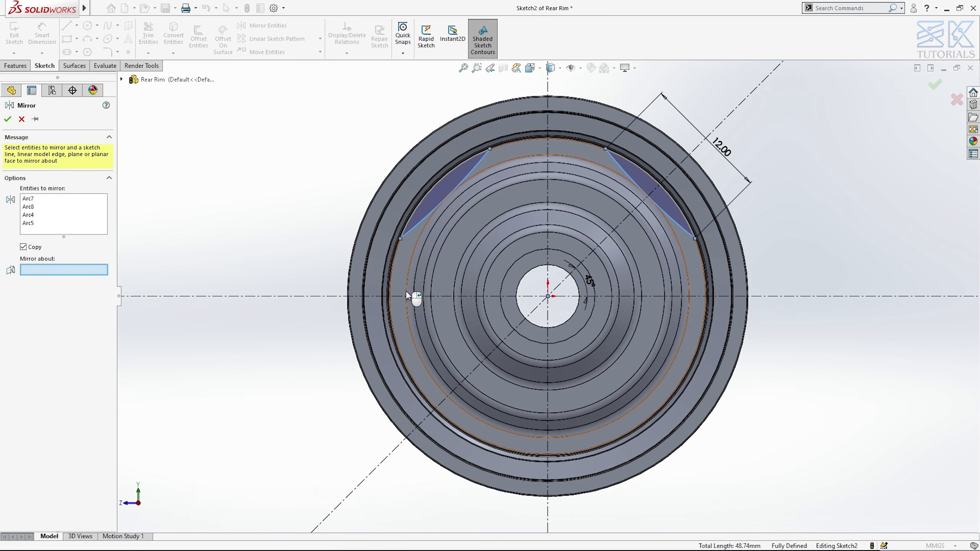
left_click(430, 297)
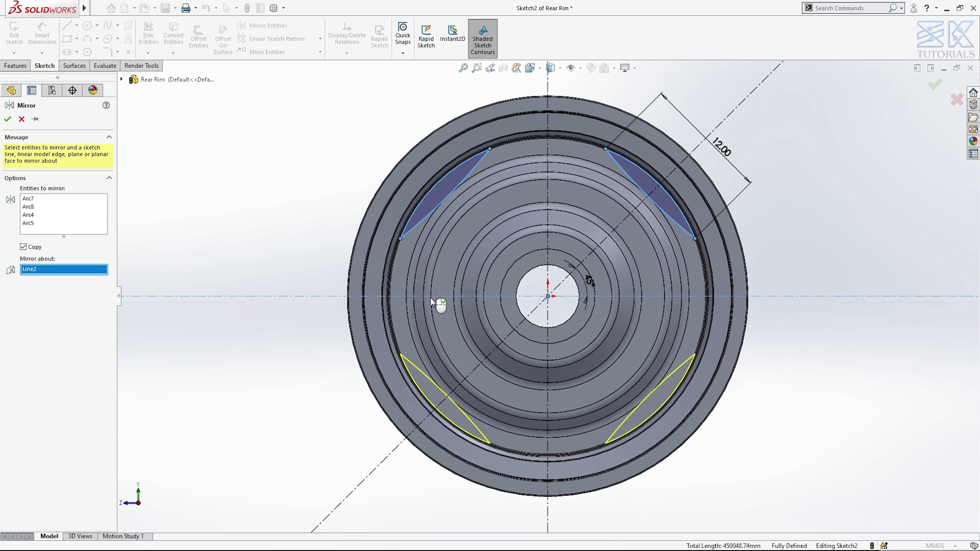
left_click(7, 120)
- Cut the four segments through the rim with an Extruded Cut set to Through All - Both
left_click(20, 65)
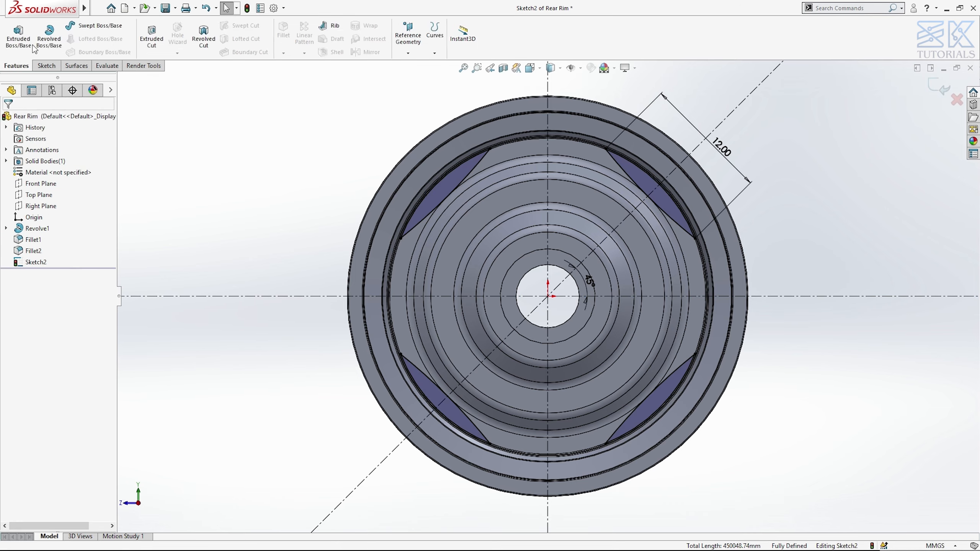
left_click(140, 39)
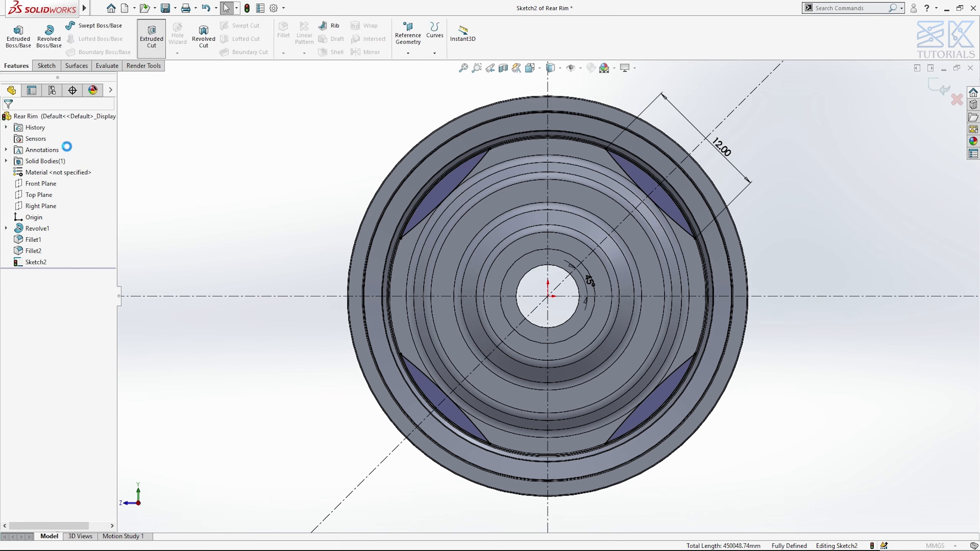
left_click(58, 181)
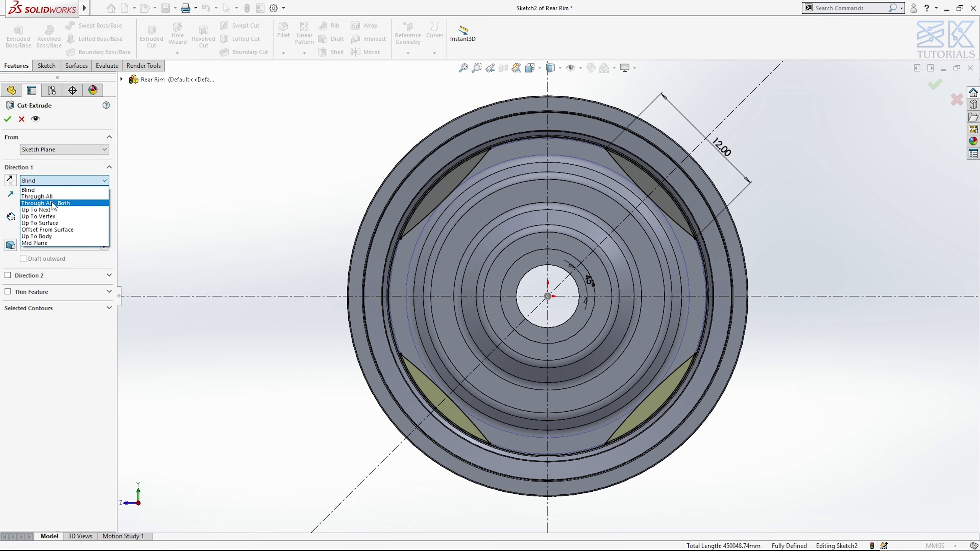
left_click(53, 204)
left_click(8, 120)
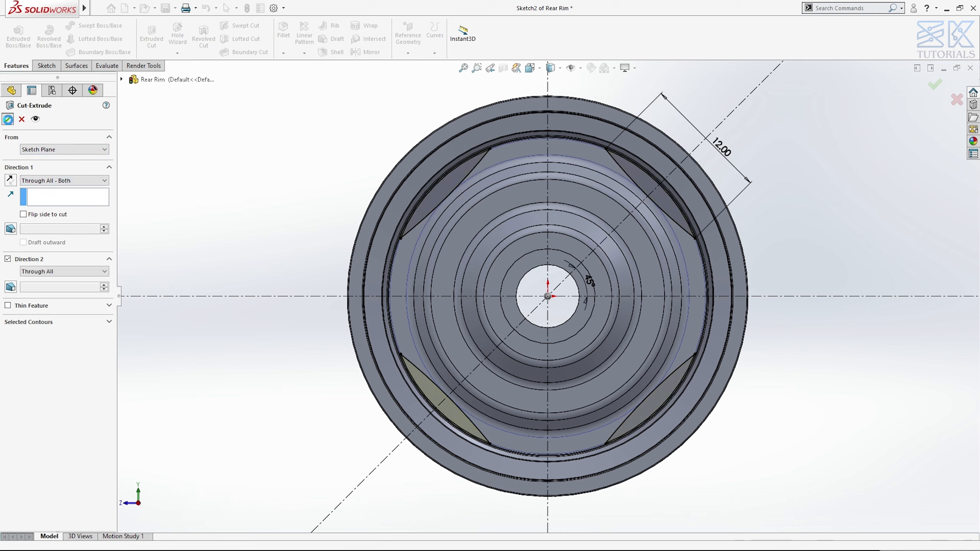
left_click(234, 212)
- Start a sketch on the flat recessed face on the rim's other side and convert its outer circular edge
key("ctrl+7")
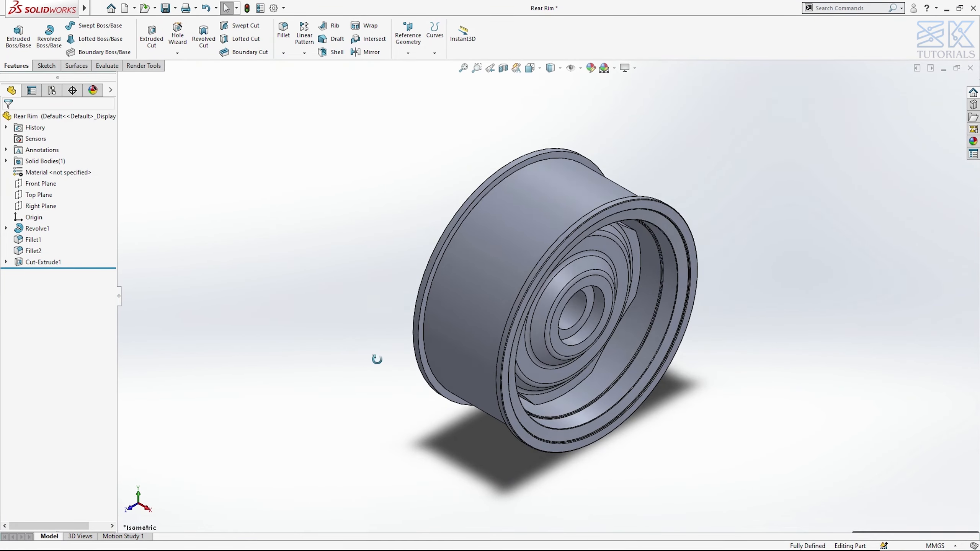
middle_click_drag(376, 360, 531, 361)
left_click(544, 328)
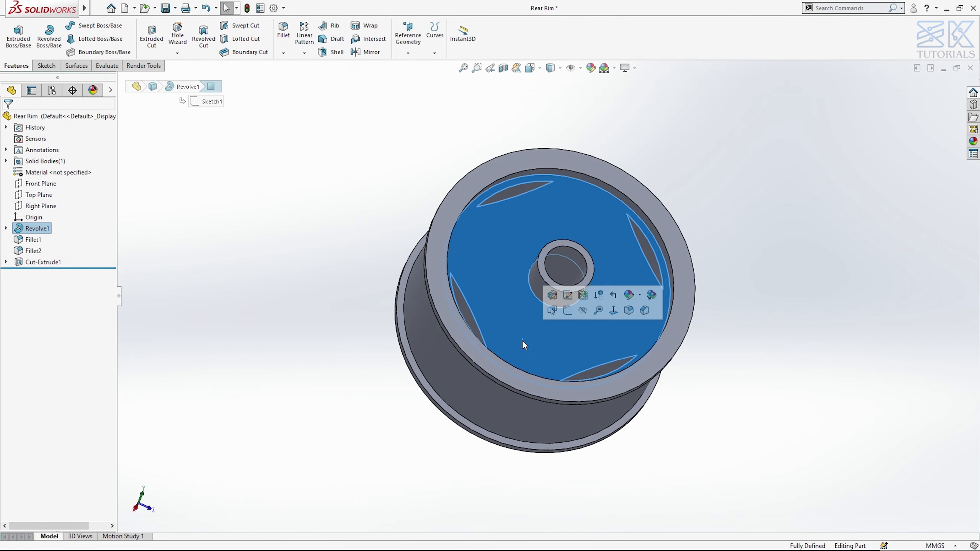
left_click(567, 311)
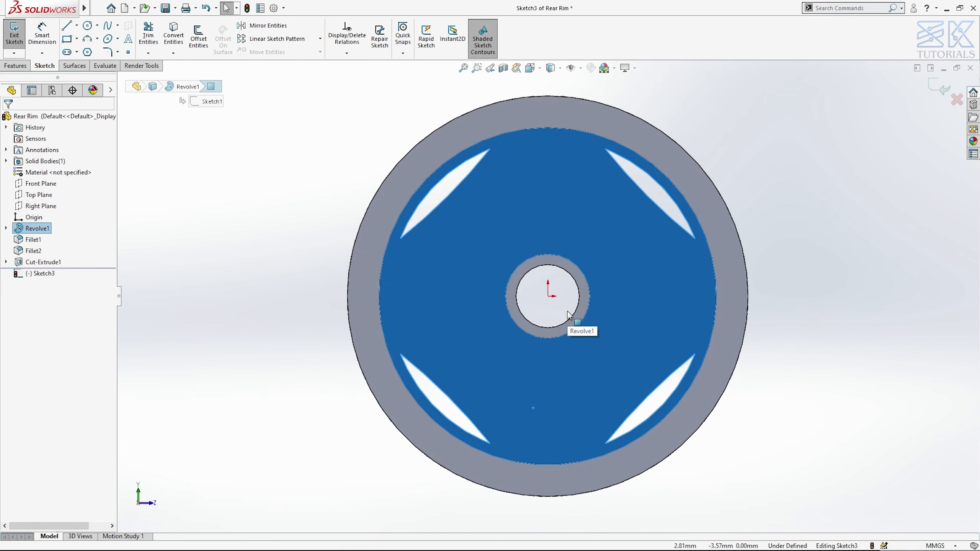
left_click(314, 248)
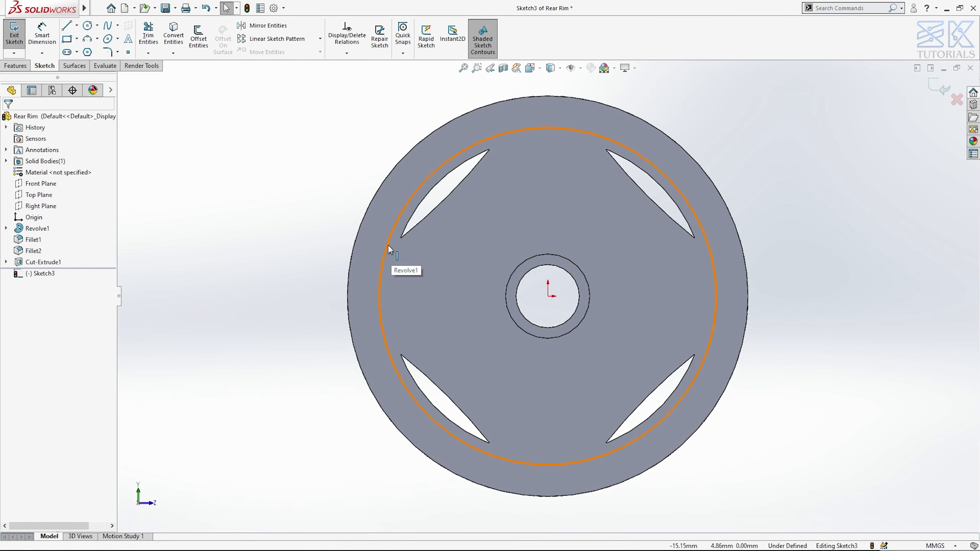
left_click(174, 35)
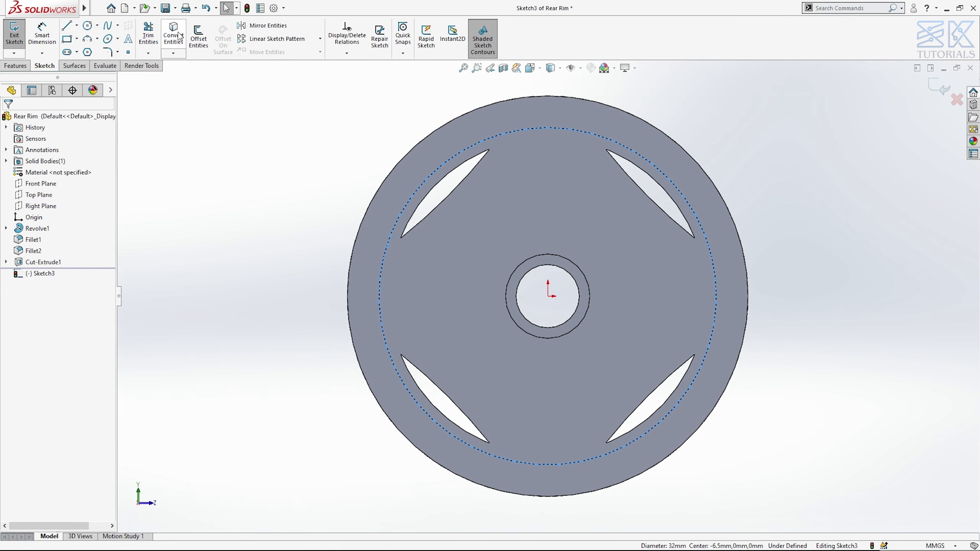
- Draw infinite-length horizontal and vertical construction lines through the origin in the recessed-face sketch
left_click(67, 26)
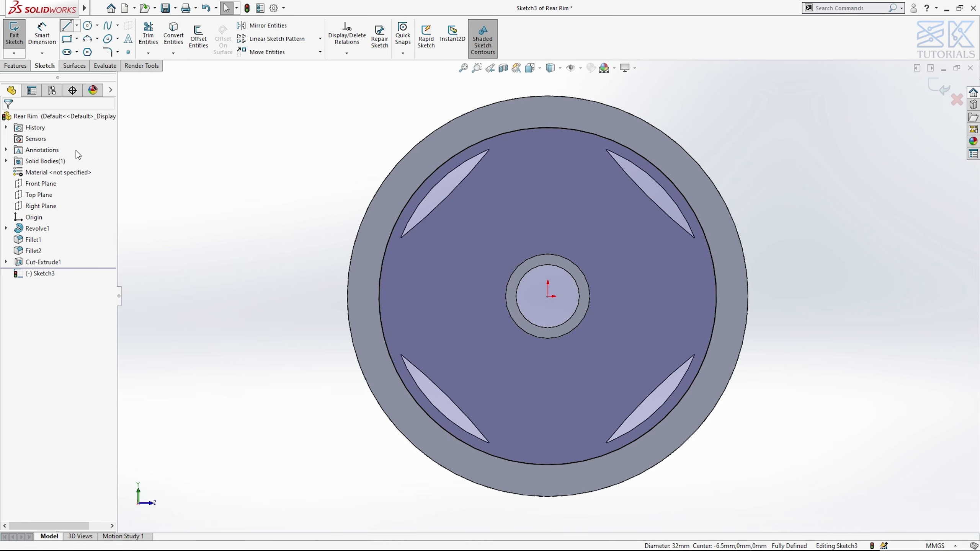
left_click(54, 248)
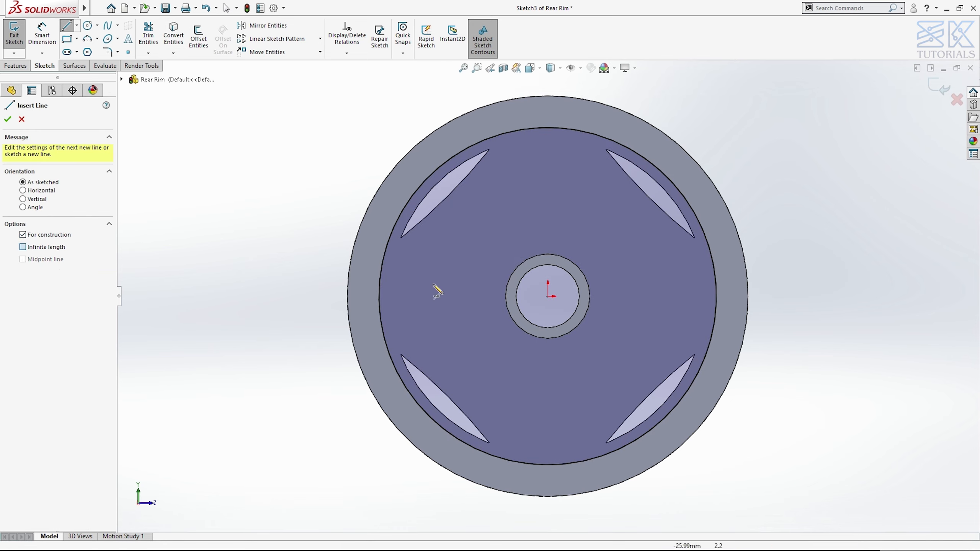
left_click(548, 296)
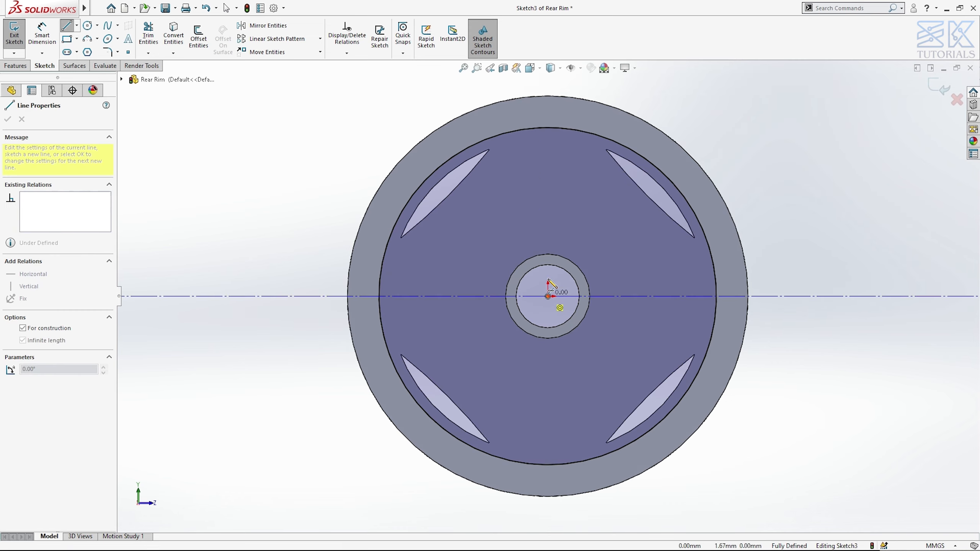
left_click(548, 284)
left_click(548, 296)
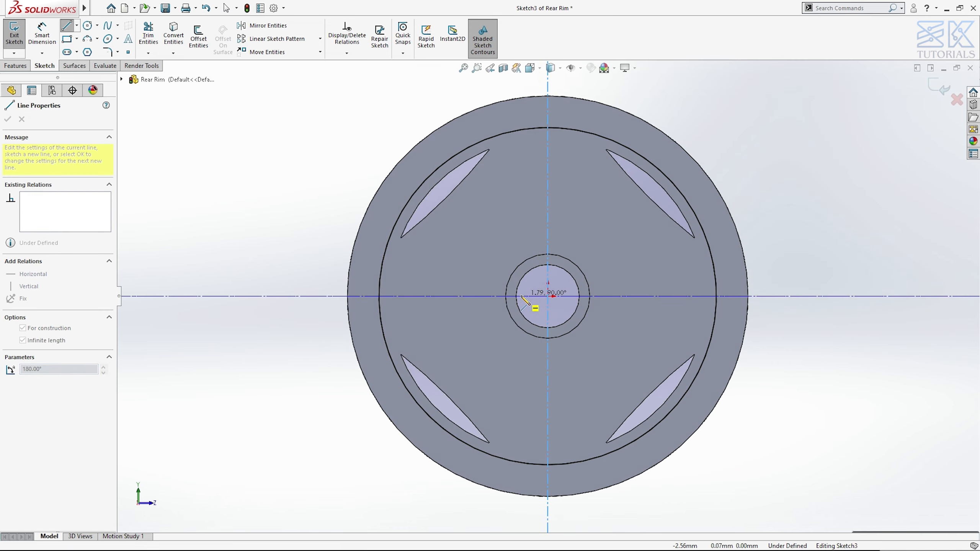
left_click(522, 297)
key("Escape")
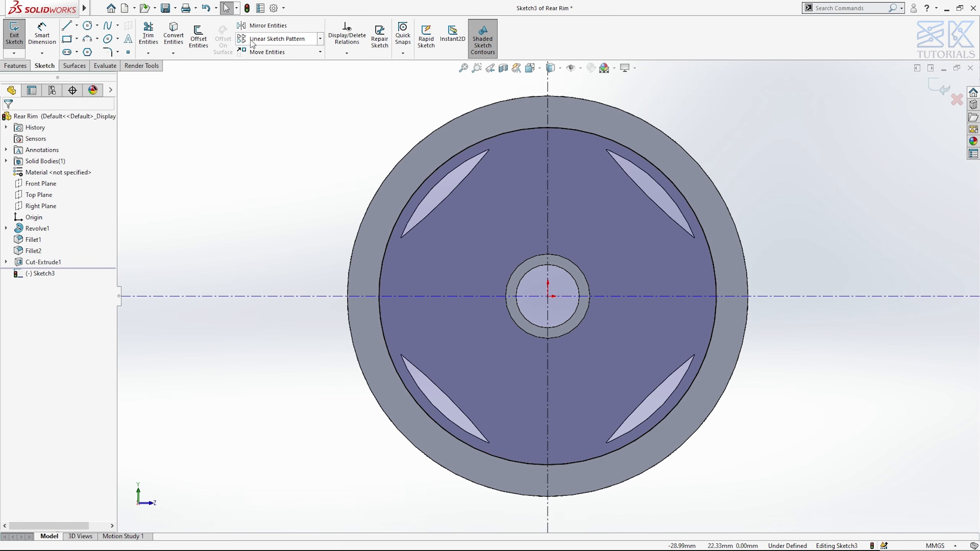
- Offset both construction lines by 0.25 mm bi-directionally with added dimensions, keeping the base geometry as construction
left_click(198, 37)
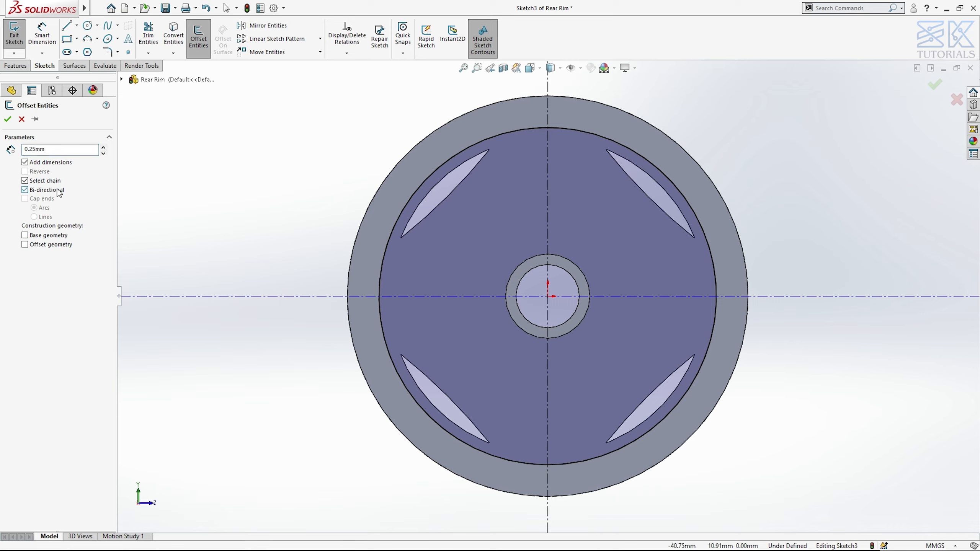
left_click(495, 298)
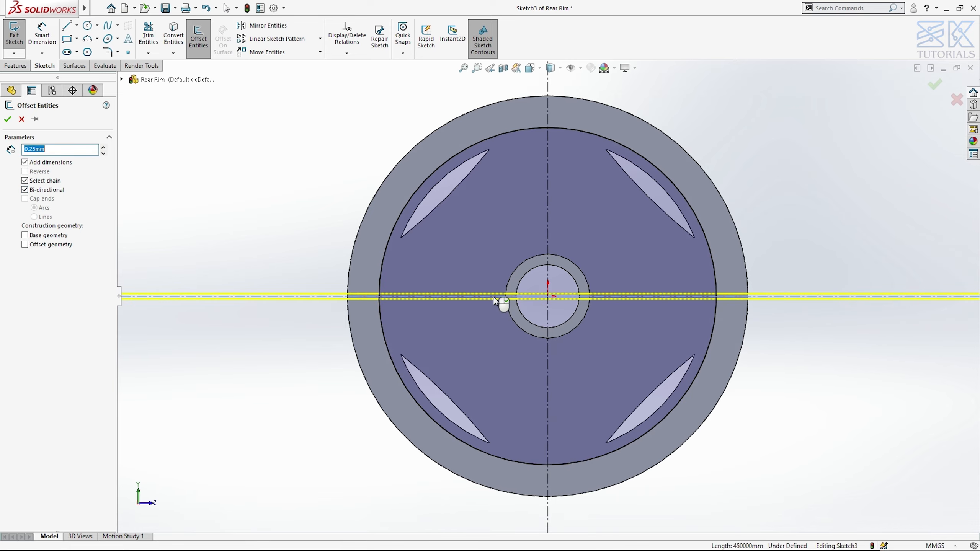
left_click(547, 242)
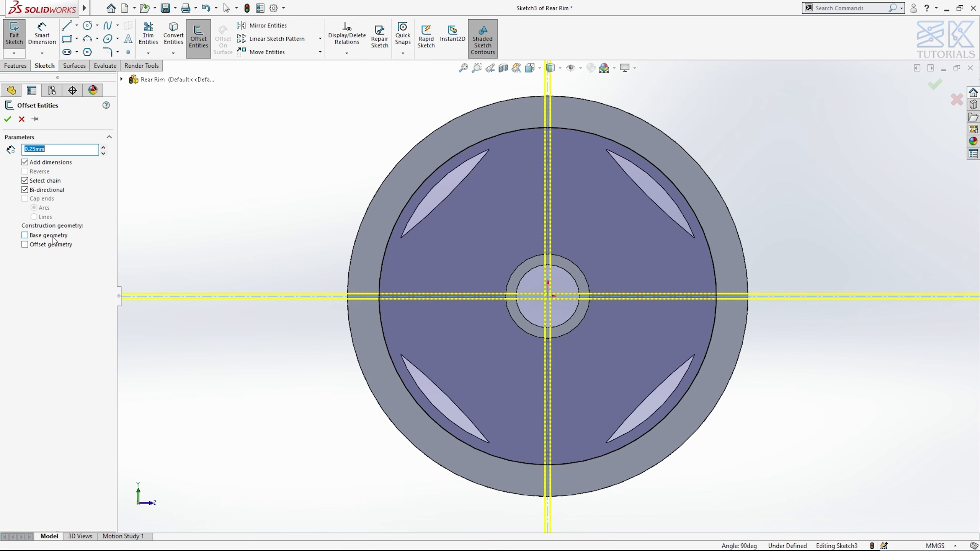
left_click(52, 237)
left_click(8, 118)
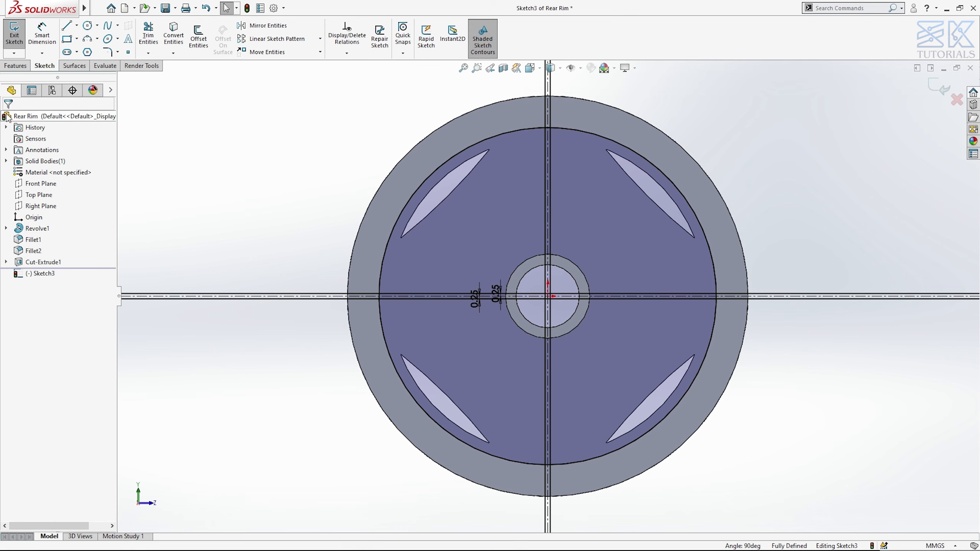
- Power-trim the offset lines and centerlines that extend beyond the converted outer circle on all four sides
left_click(148, 36)
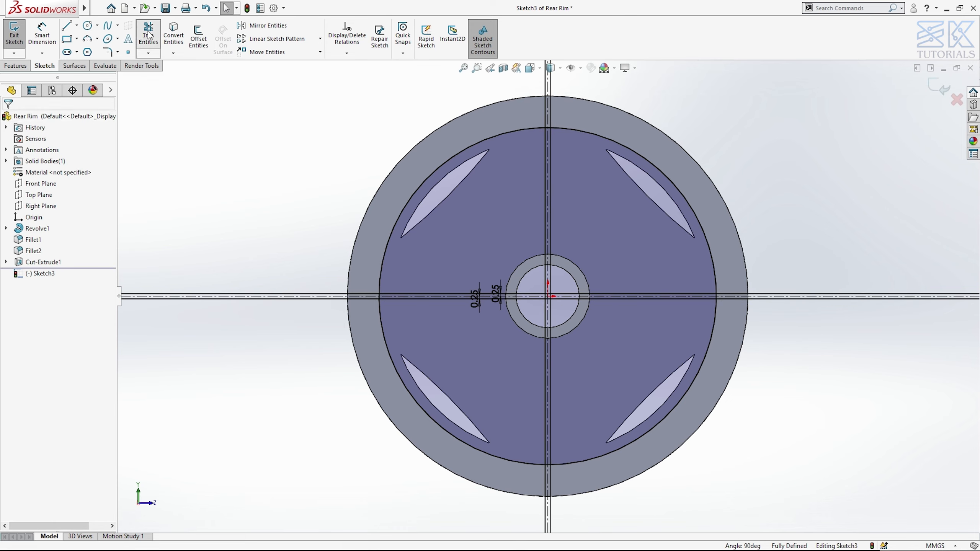
left_click_drag(308, 335, 308, 369)
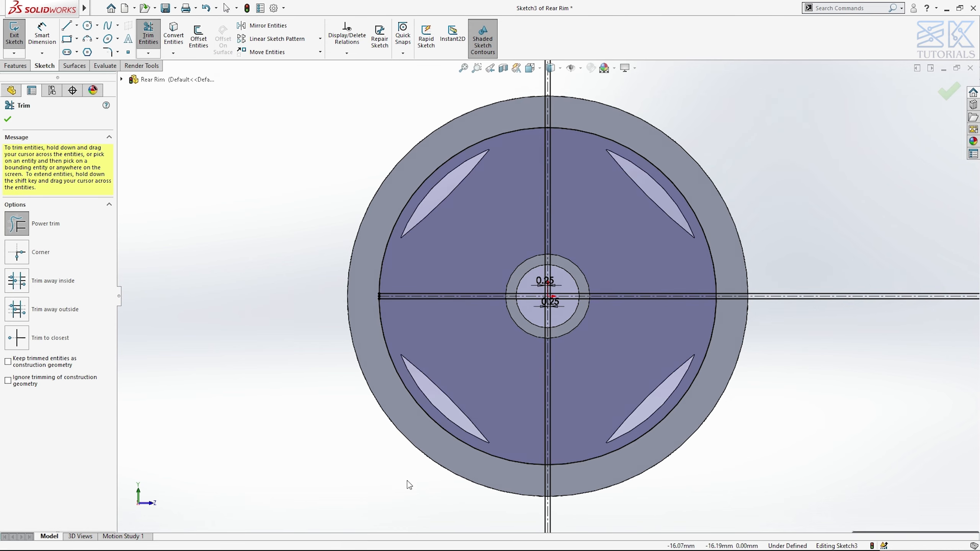
mouse_move(409, 485)
left_mouse_down()
mouse_move(786, 325)
mouse_move(669, 86)
mouse_move(492, 92)
left_mouse_up()
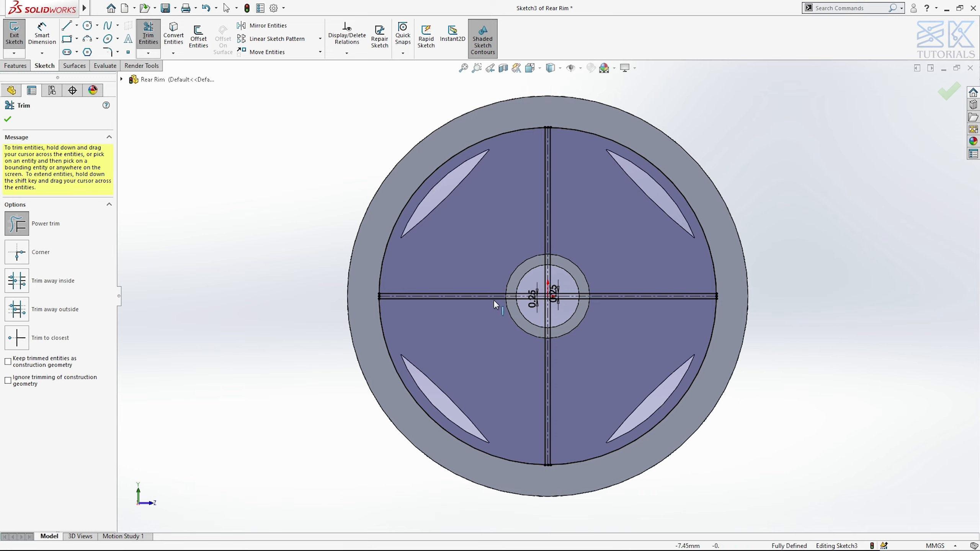
- Trim away the outer circle's short arcs between the offset lines at the left and lower spoke ends
scroll(401, 304, "down", 6)
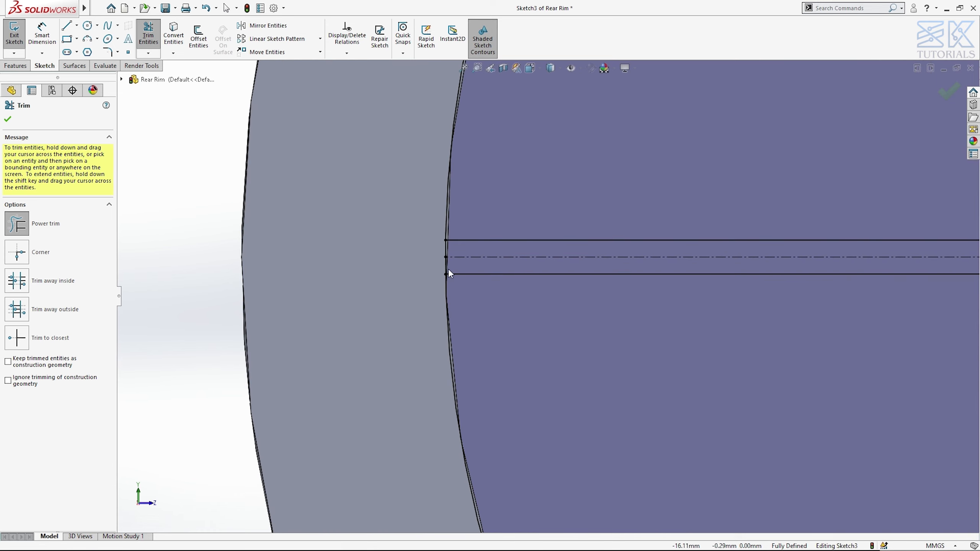
left_click_drag(424, 268, 448, 264)
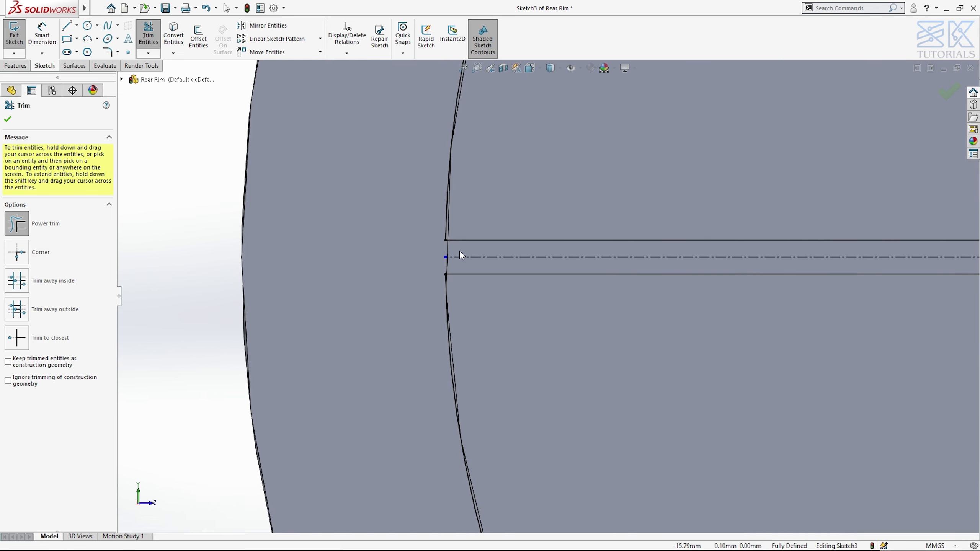
key("f")
scroll(567, 421, "down", 5)
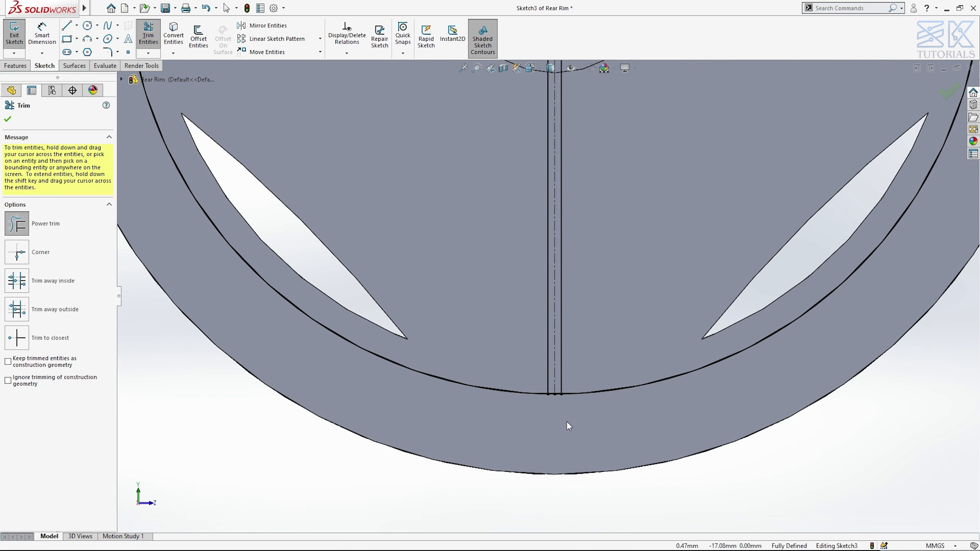
scroll(566, 421, "down", 5)
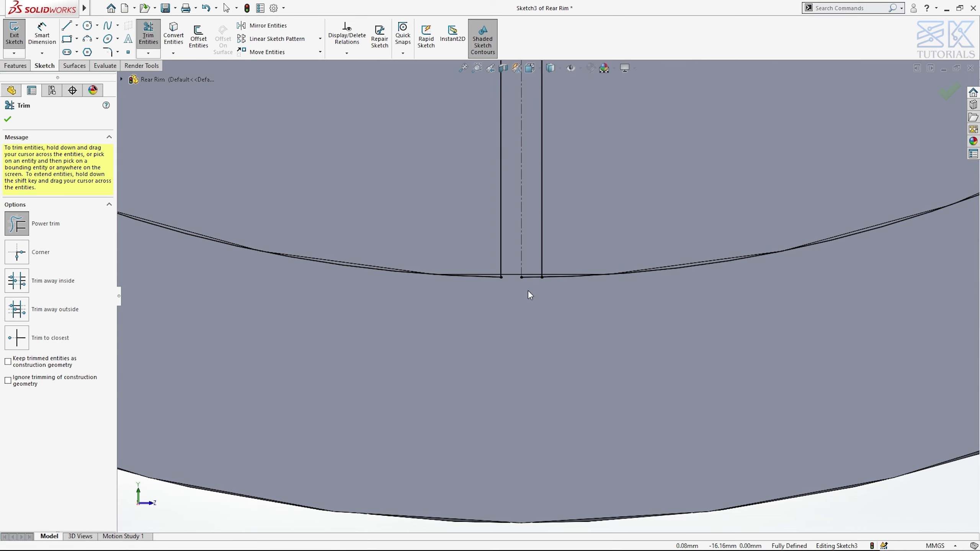
scroll(529, 267, "up", 8)
- Trim away the outer circle's short arcs between the offset lines at the right and upper spoke ends
scroll(710, 294, "down", 4)
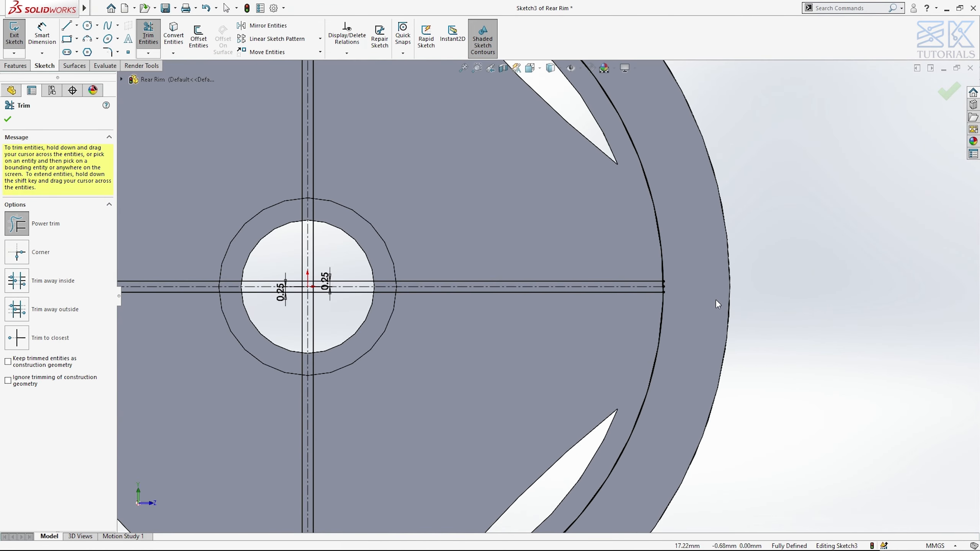
scroll(717, 303, "down", 4)
left_click_drag(532, 270, 591, 271)
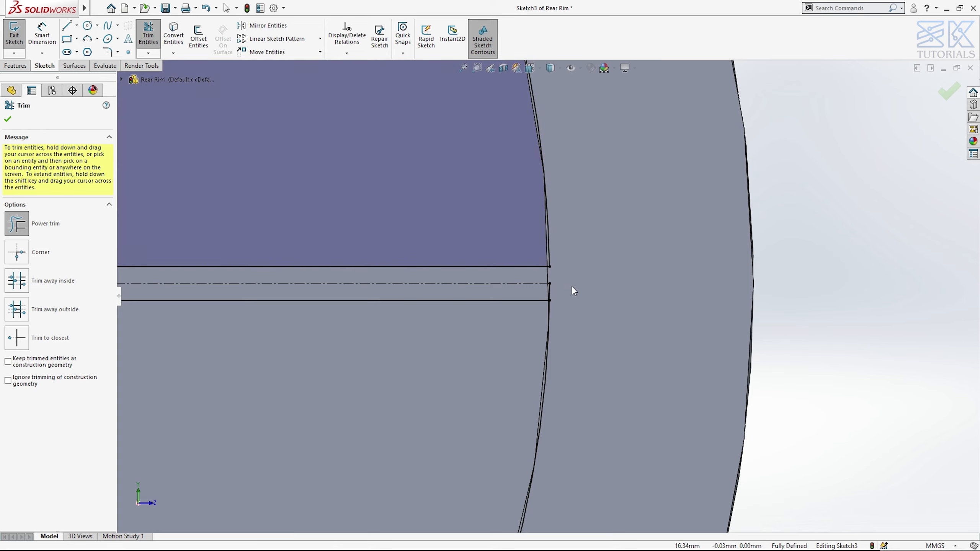
left_click_drag(541, 292, 540, 292)
scroll(540, 292, "up", 8)
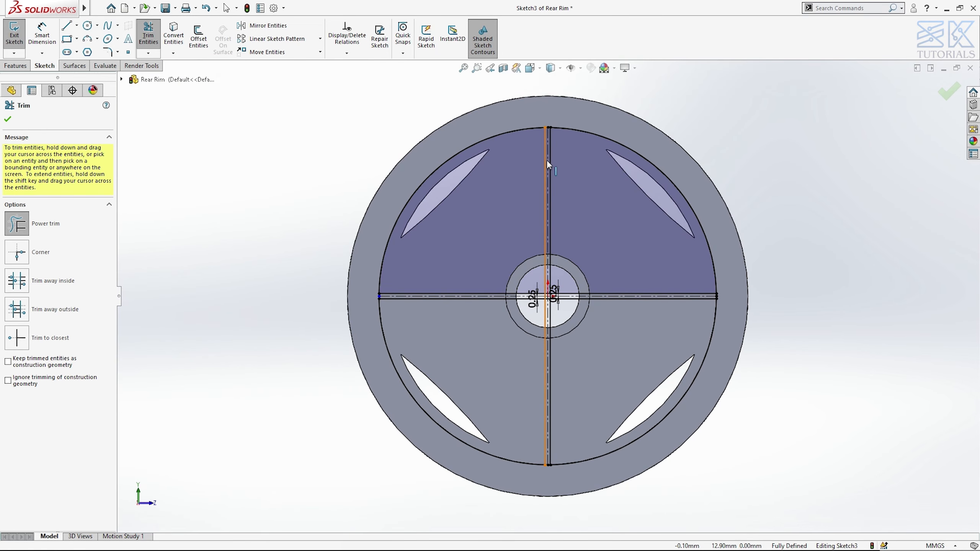
scroll(552, 122, "down", 4)
scroll(552, 126, "down", 3)
left_click_drag(537, 204, 551, 193)
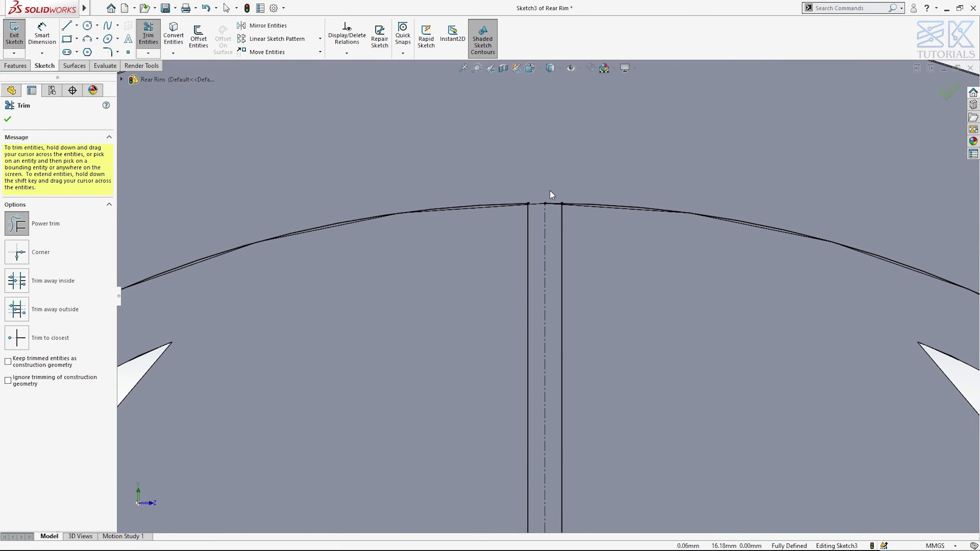
scroll(553, 218, "up", 8)
key("Escape")
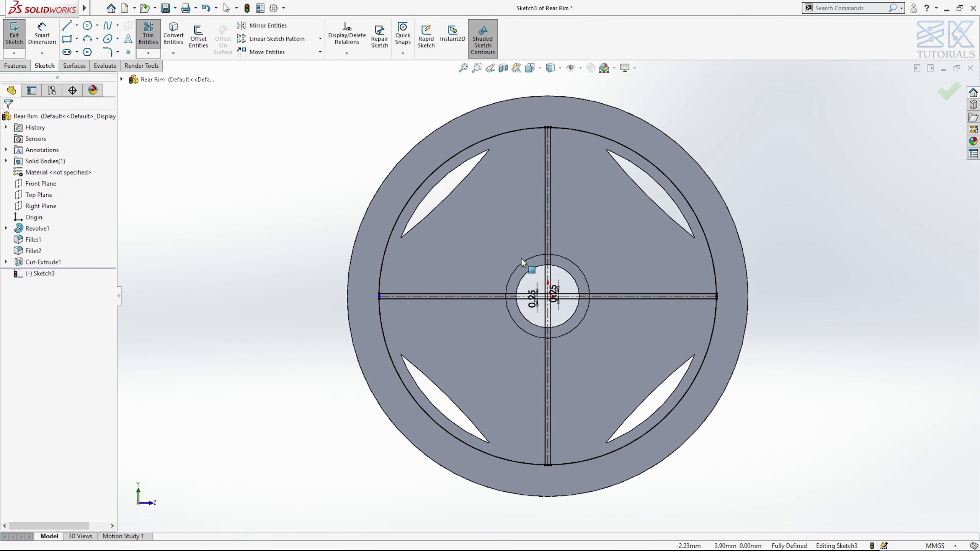
- Convert the hub's outer circular edge, and trim its arcs between the offset lines plus the offset lines inside it, leaving four quarter regions
left_click(522, 266)
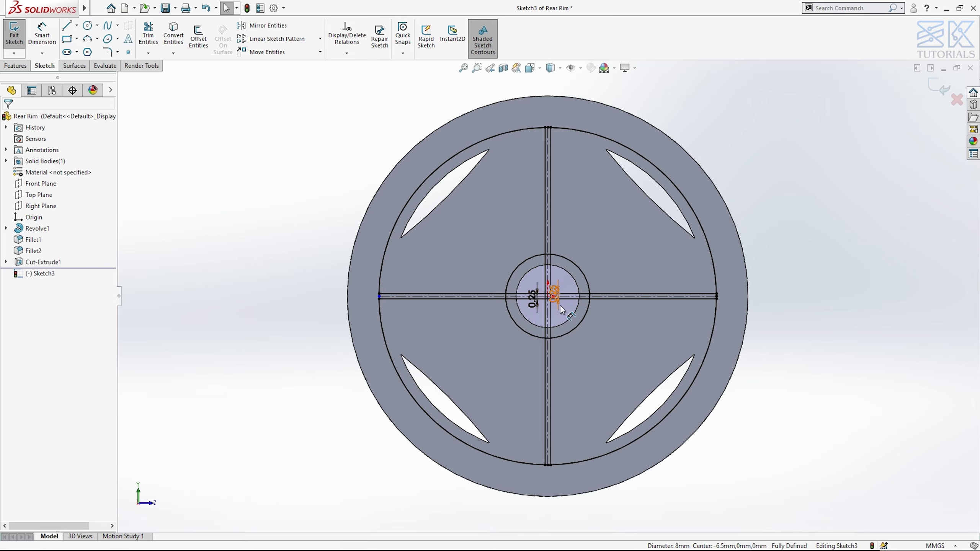
scroll(551, 297, "down", 10)
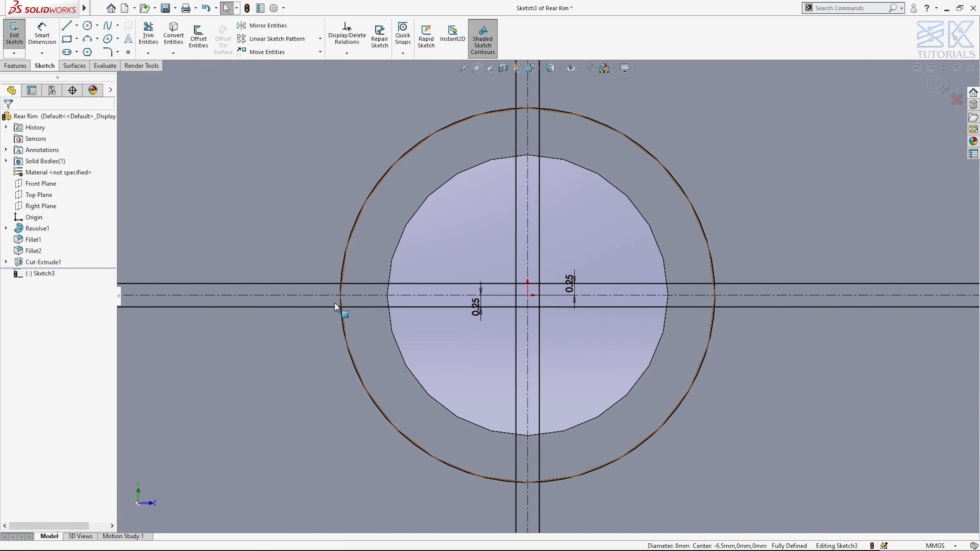
mouse_move(332, 302)
left_mouse_down()
mouse_move(354, 303)
mouse_move(366, 319)
mouse_move(348, 302)
mouse_move(354, 313)
mouse_move(372, 278)
left_mouse_up()
left_click(148, 33)
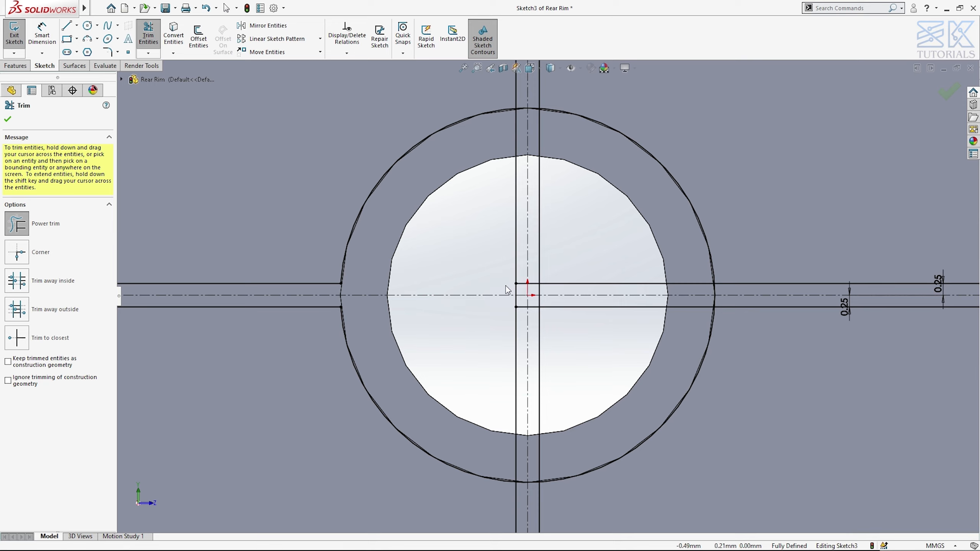
mouse_move(517, 121)
left_mouse_down()
mouse_move(519, 105)
mouse_move(538, 108)
left_mouse_up()
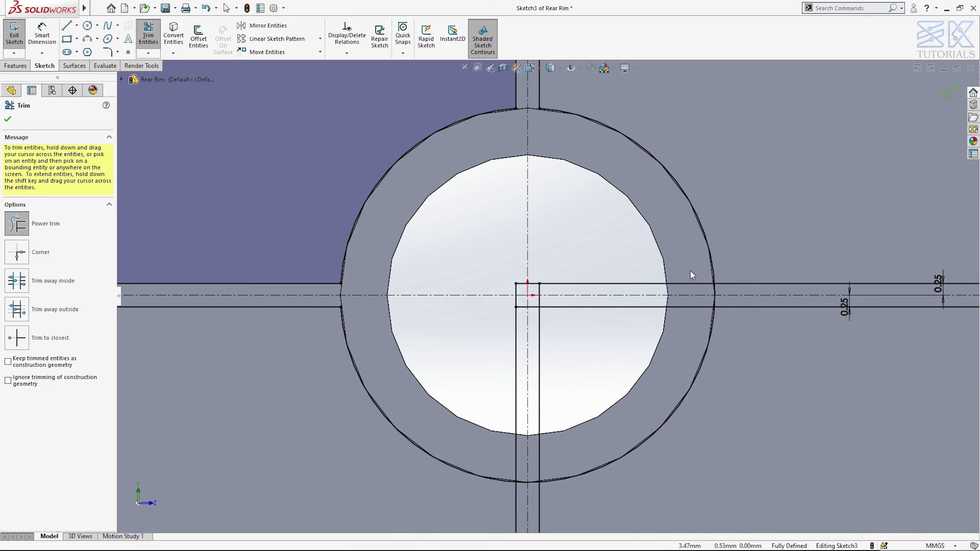
mouse_move(690, 272)
left_mouse_down()
mouse_move(717, 289)
mouse_move(715, 302)
left_mouse_up()
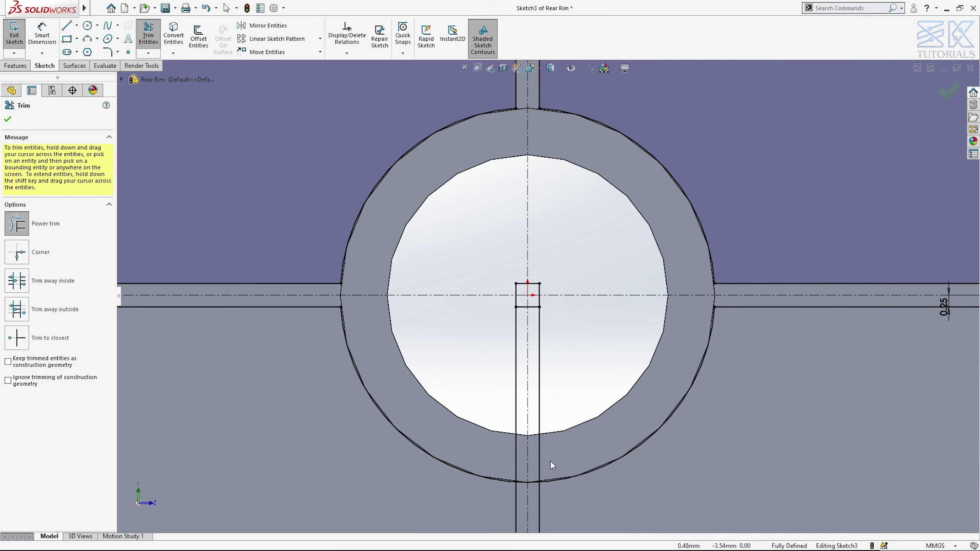
mouse_move(551, 462)
left_mouse_down()
mouse_move(534, 486)
mouse_move(503, 468)
mouse_move(521, 485)
left_mouse_up()
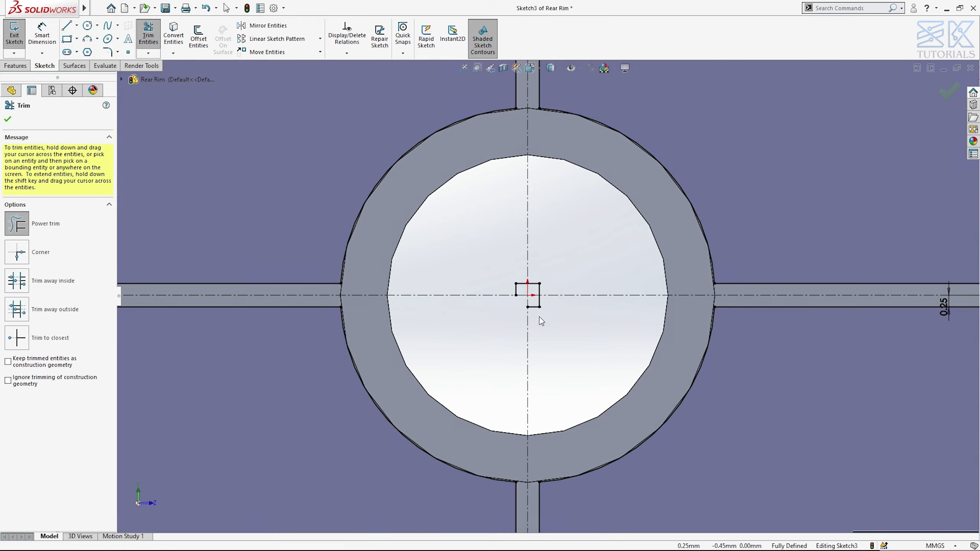
mouse_move(536, 321)
left_mouse_down()
mouse_move(537, 278)
mouse_move(512, 288)
left_mouse_up()
key("Escape")
key("f")
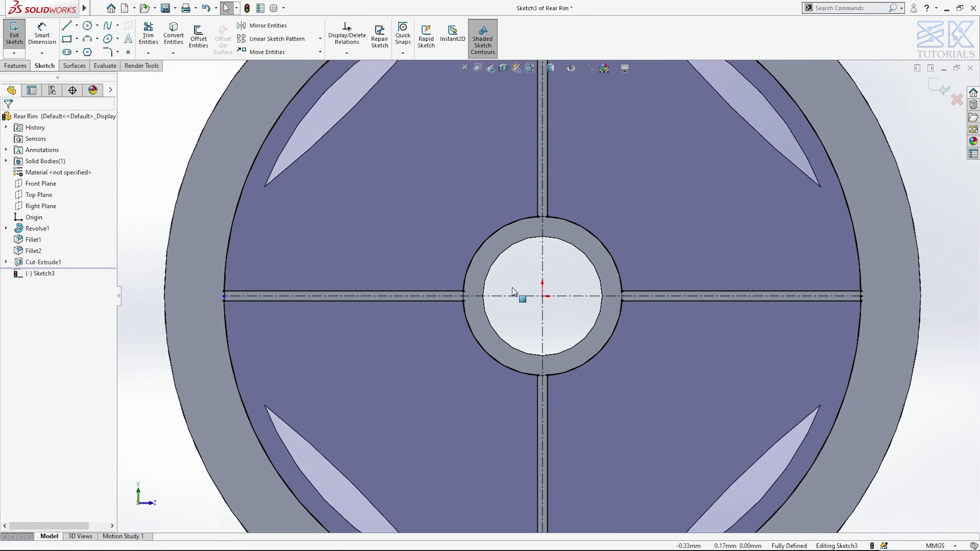
- Cut the four quarter regions into the rim with a Blind Extruded Cut 6 mm deep
left_click(22, 68)
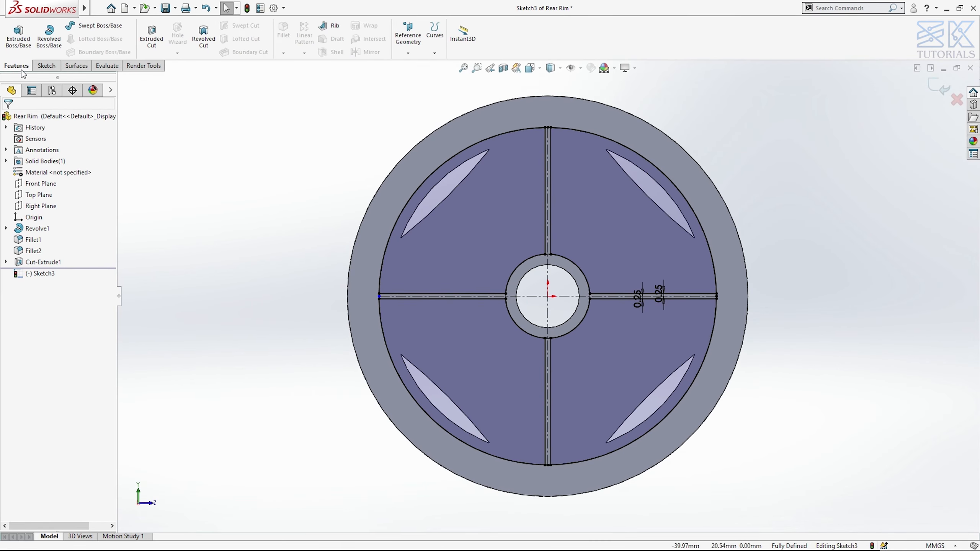
left_click(152, 38)
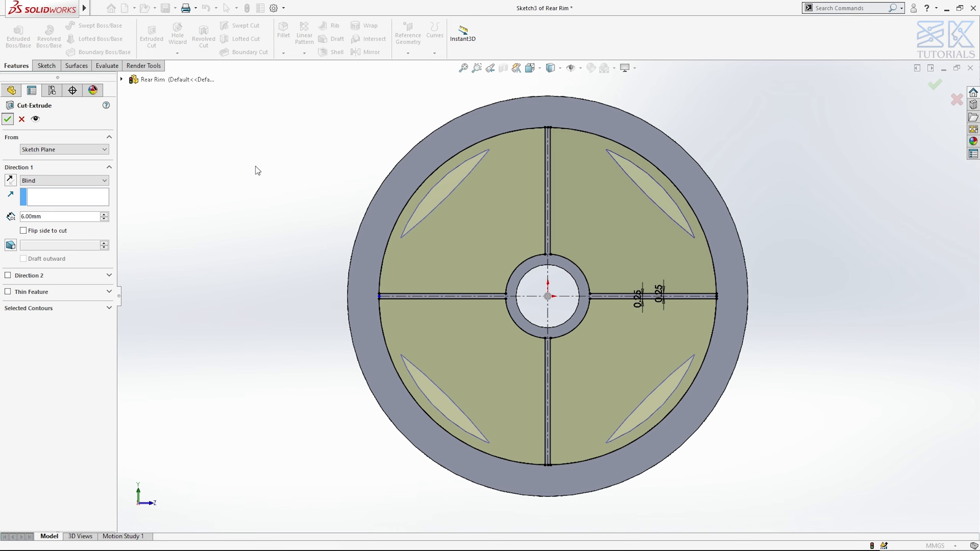
key("Return")
middle_click_drag(255, 169, 372, 251)
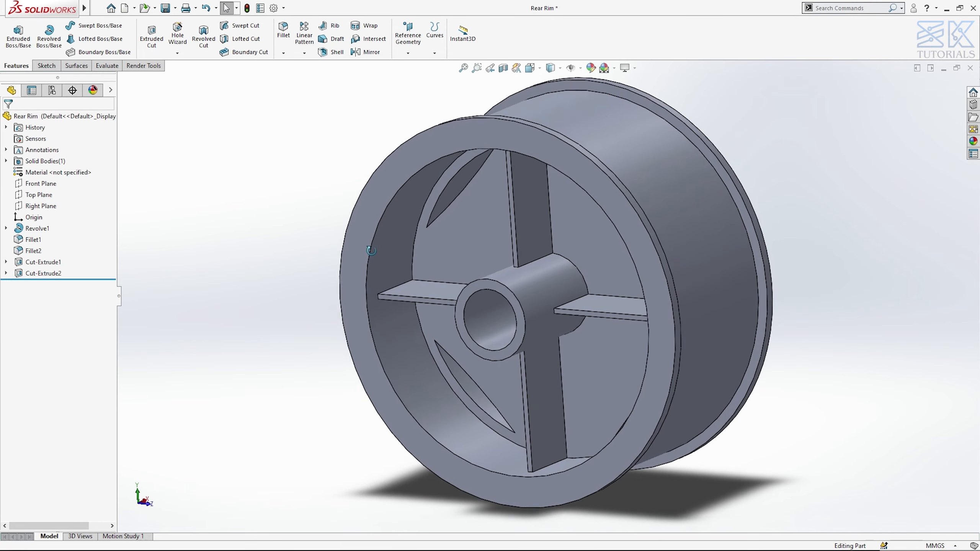
- Apply the red low gloss plastic appearance to the whole rim part in isometric view
key("ctrl+7")
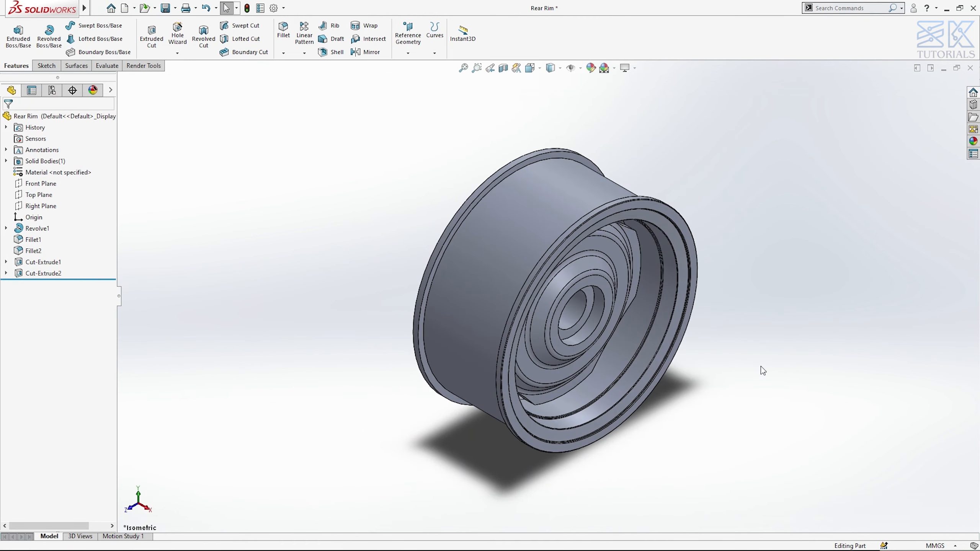
left_click(972, 142)
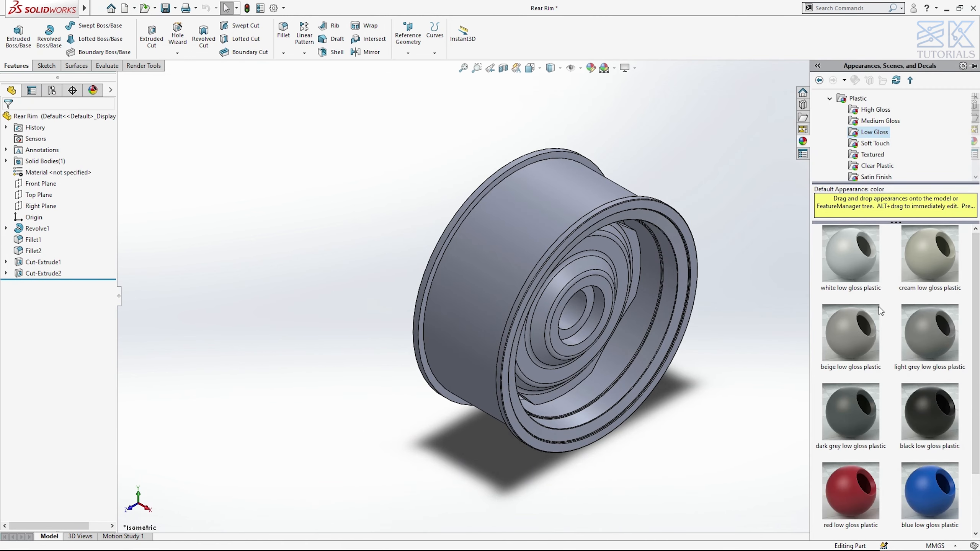
left_click_drag(862, 488, 564, 228)
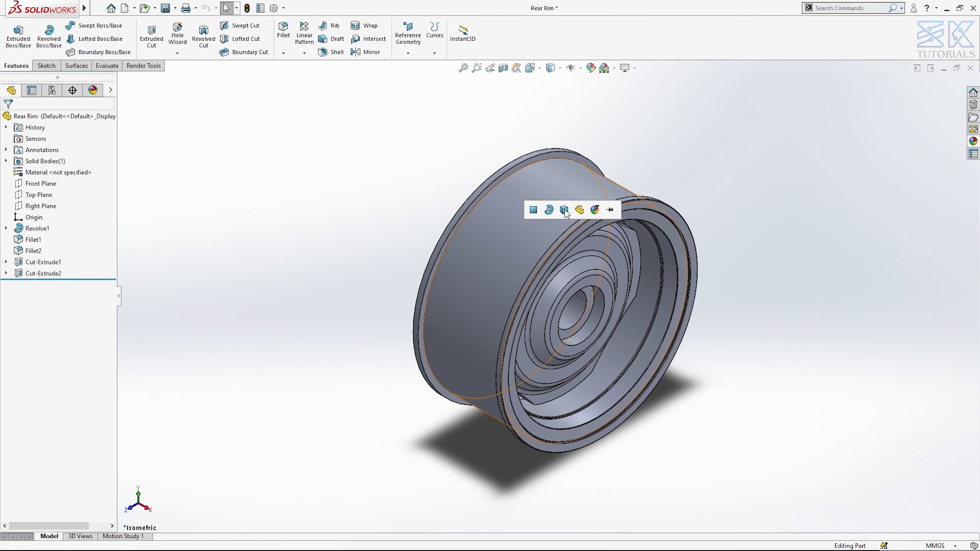
left_click(579, 209)
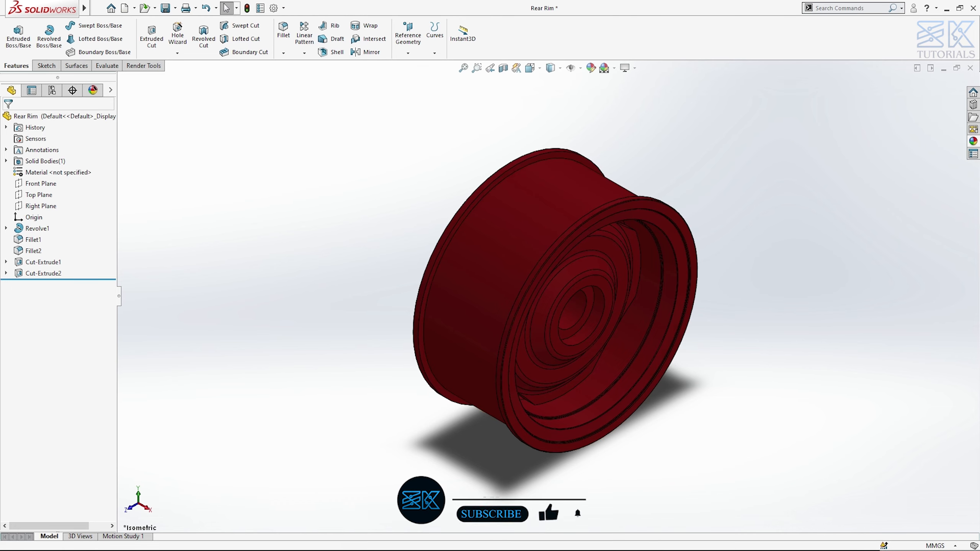